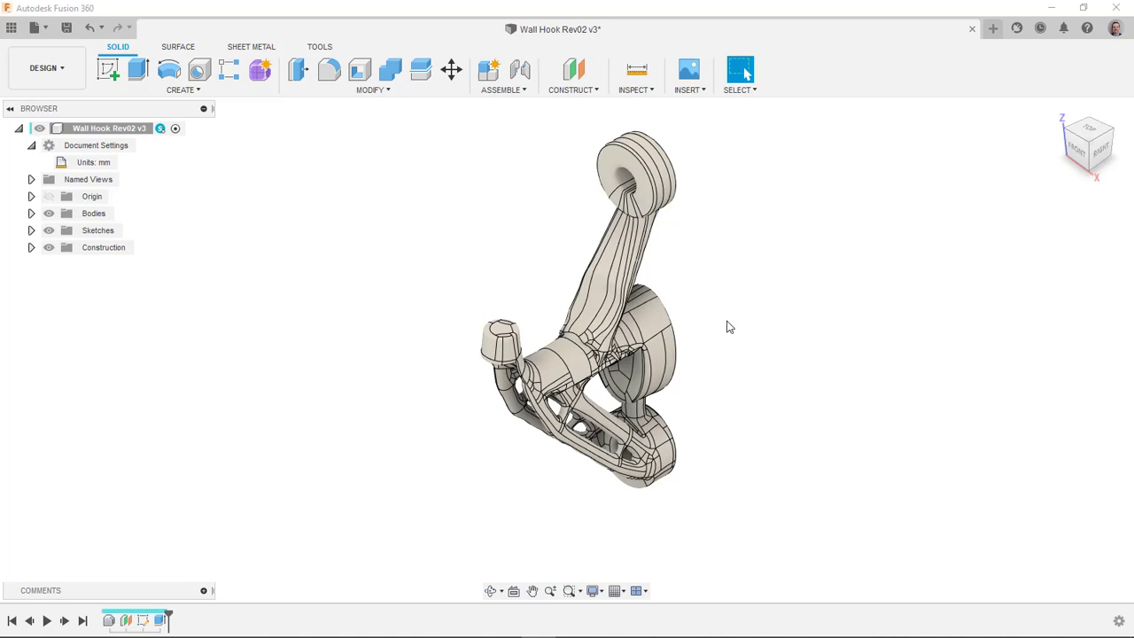
Step: Begin exporting the design as STL from the File menu, then cancel the export
{"action": "left_click", "coordinate": [47, 33]}
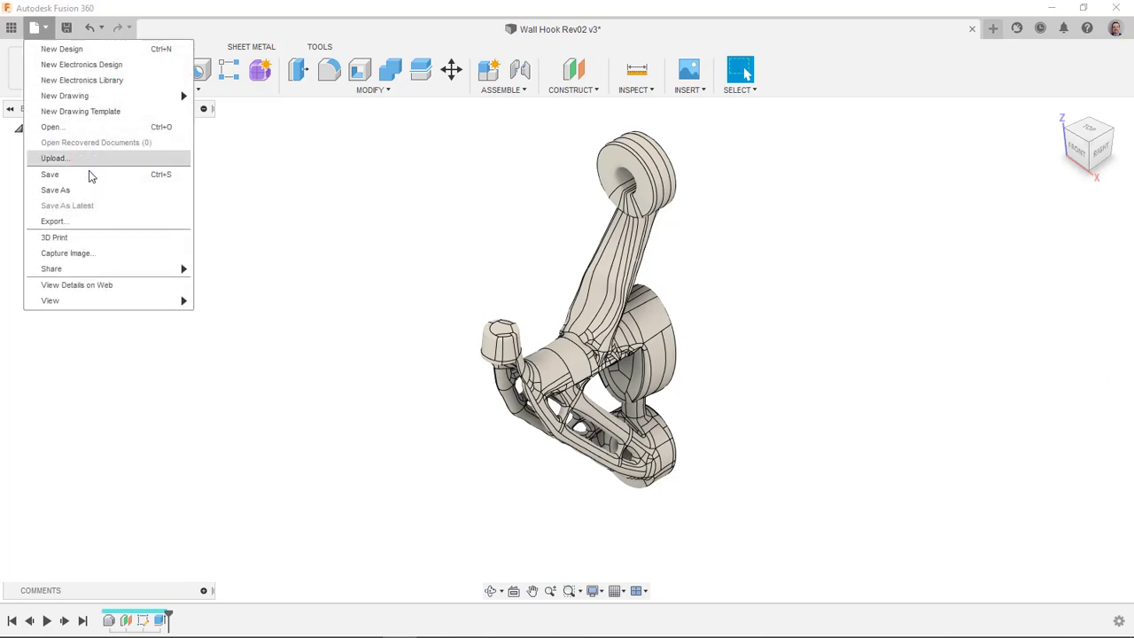
{"action": "left_click", "coordinate": [76, 221]}
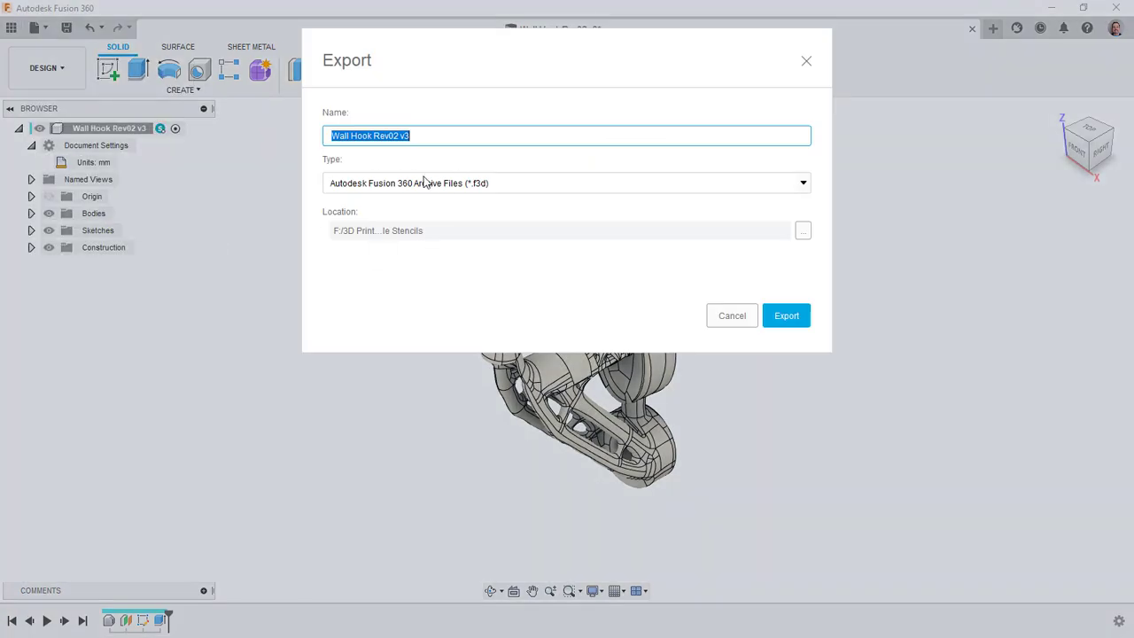
{"action": "left_click", "coordinate": [793, 185]}
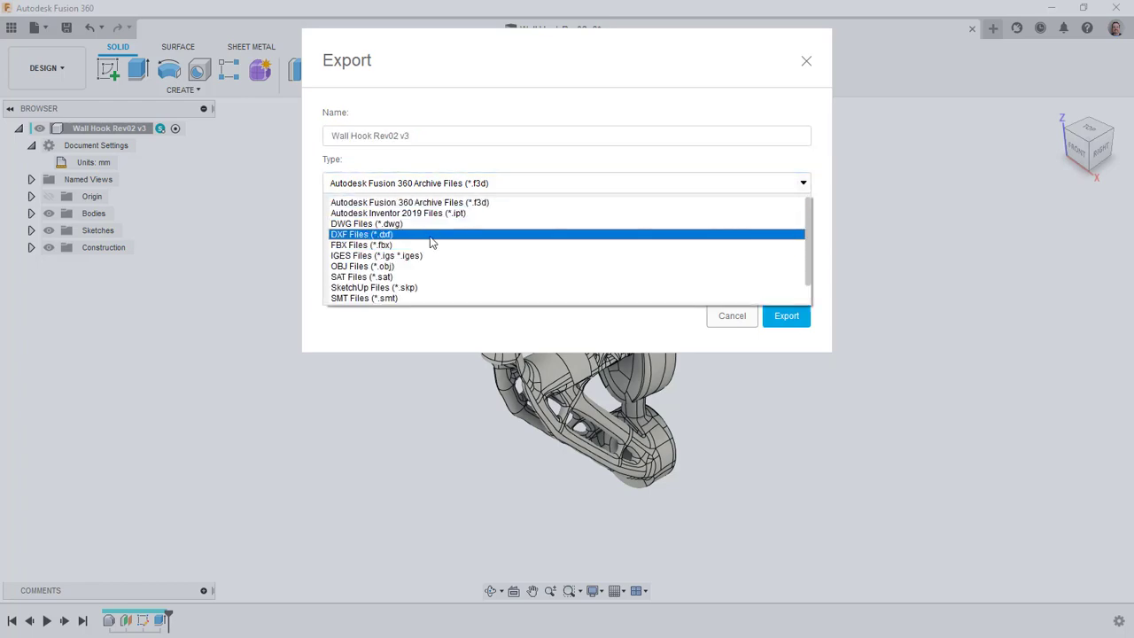
{"action": "scroll", "coordinate": [430, 243], "scroll_direction": "down", "scroll_amount": 1}
{"action": "left_click", "coordinate": [523, 298]}
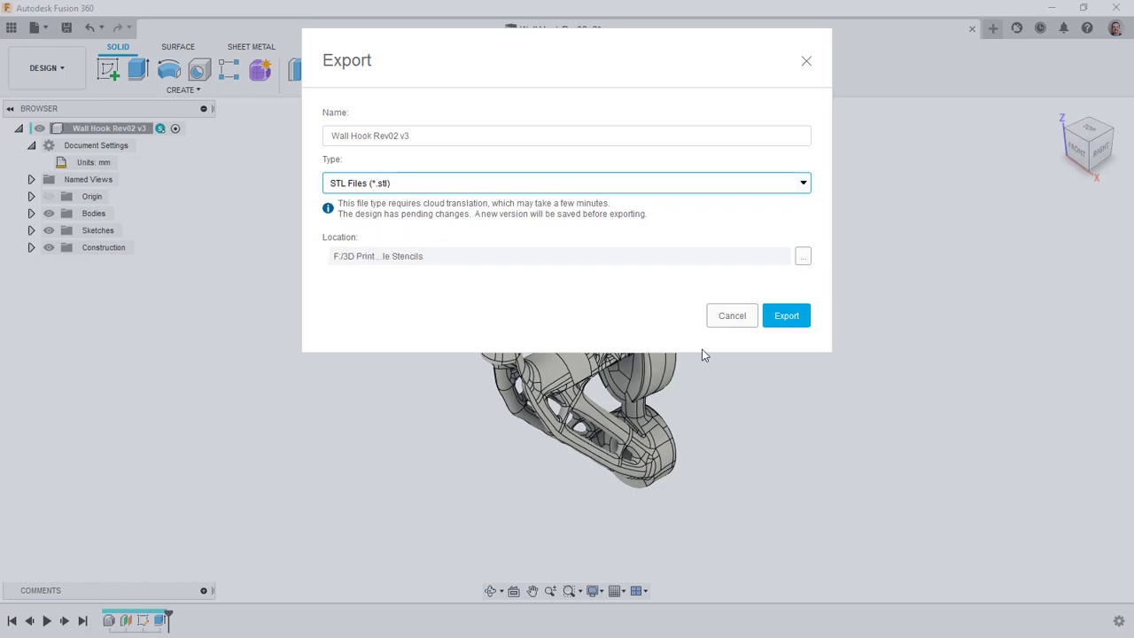
{"action": "left_click", "coordinate": [721, 316]}
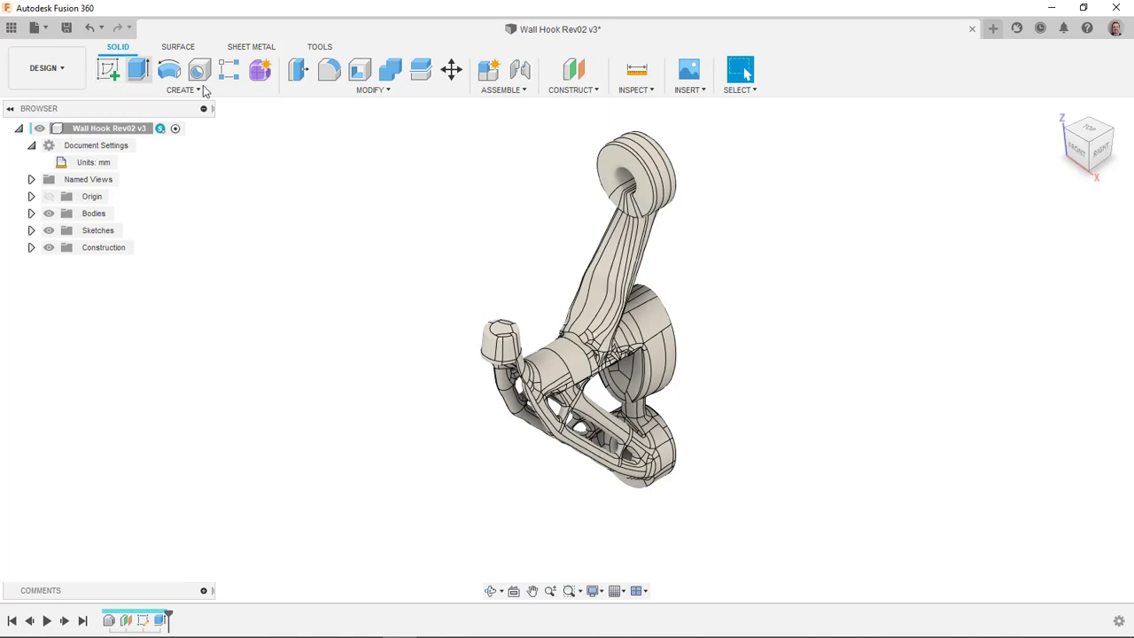
Step: Start the MAKE > 3D Print command and select the wall hook body
{"action": "left_click", "coordinate": [319, 46]}
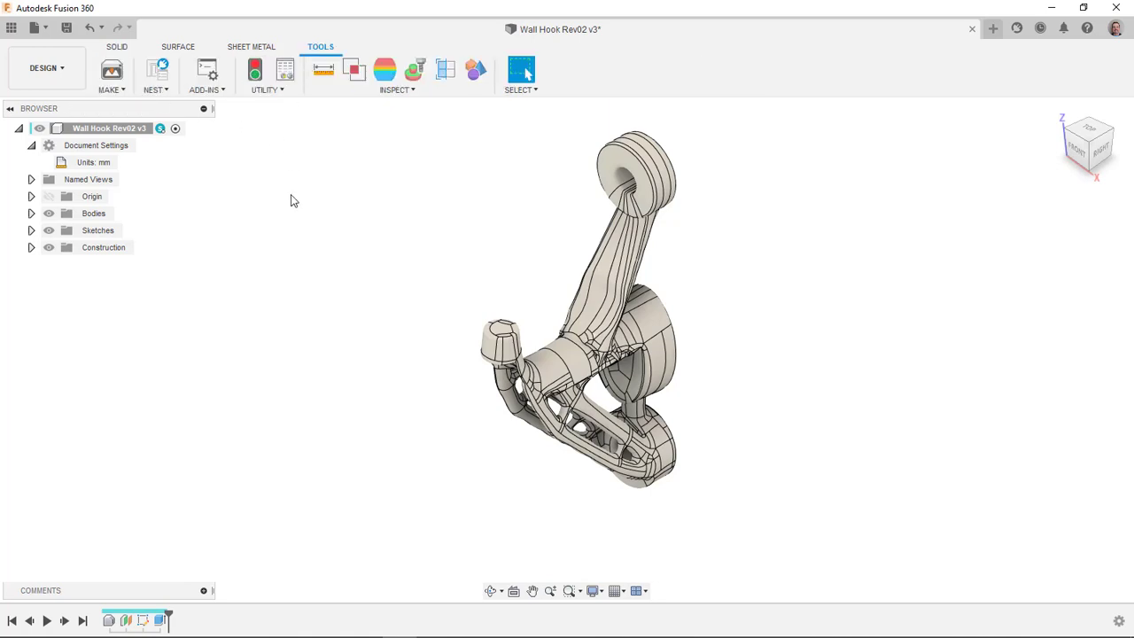
{"action": "left_click", "coordinate": [114, 76]}
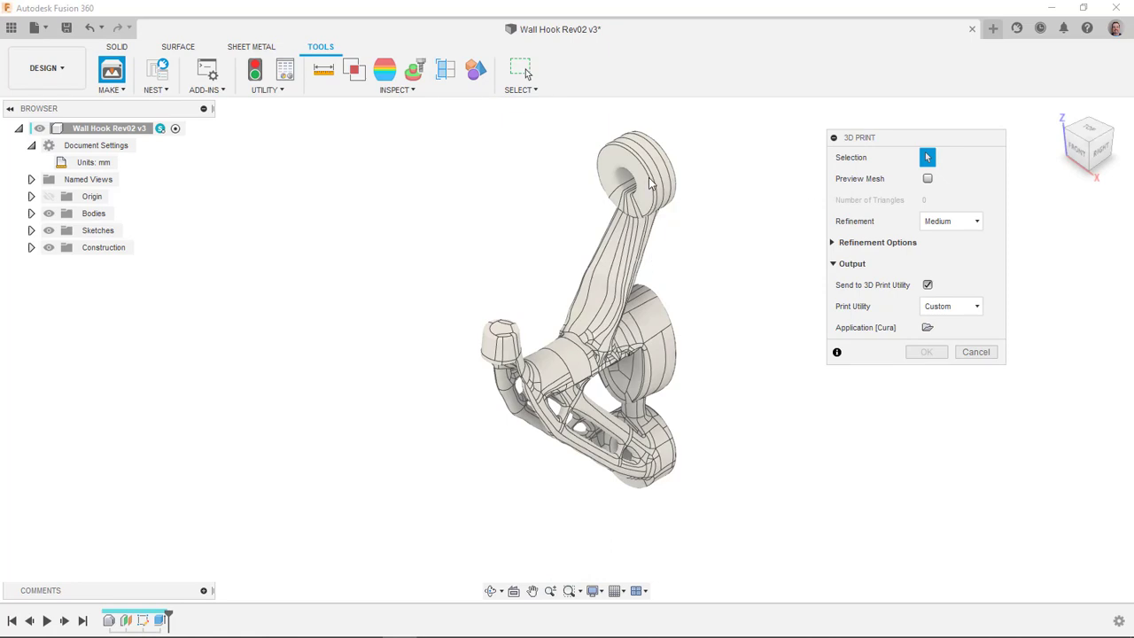
{"action": "left_click", "coordinate": [658, 227]}
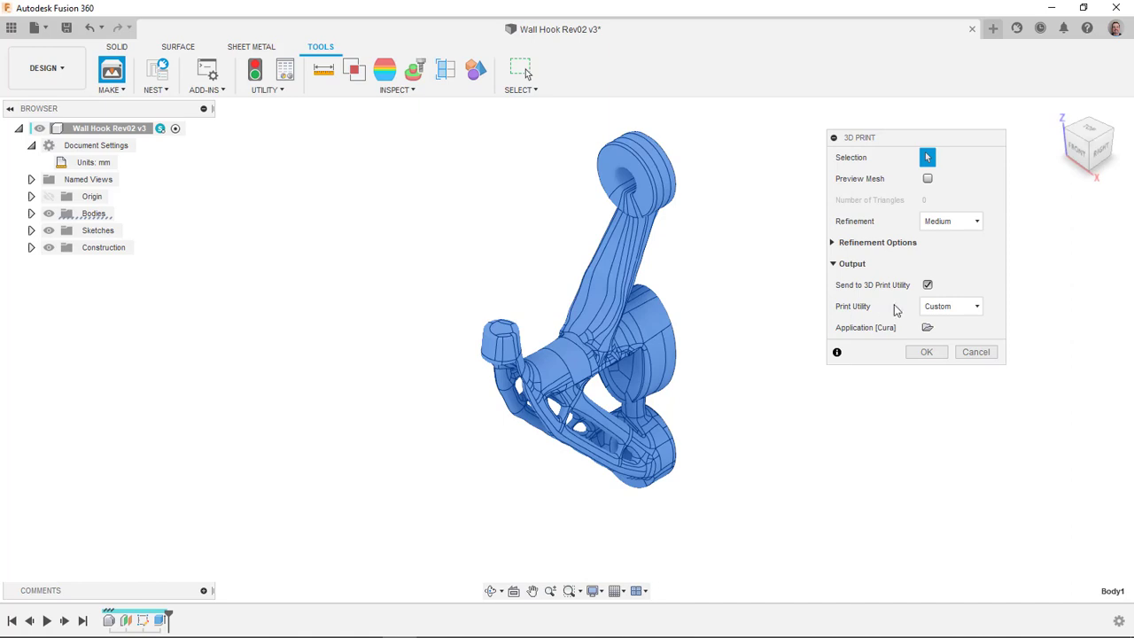
Step: Uncheck Send to 3D Print Utility under Output
{"action": "left_click", "coordinate": [964, 307]}
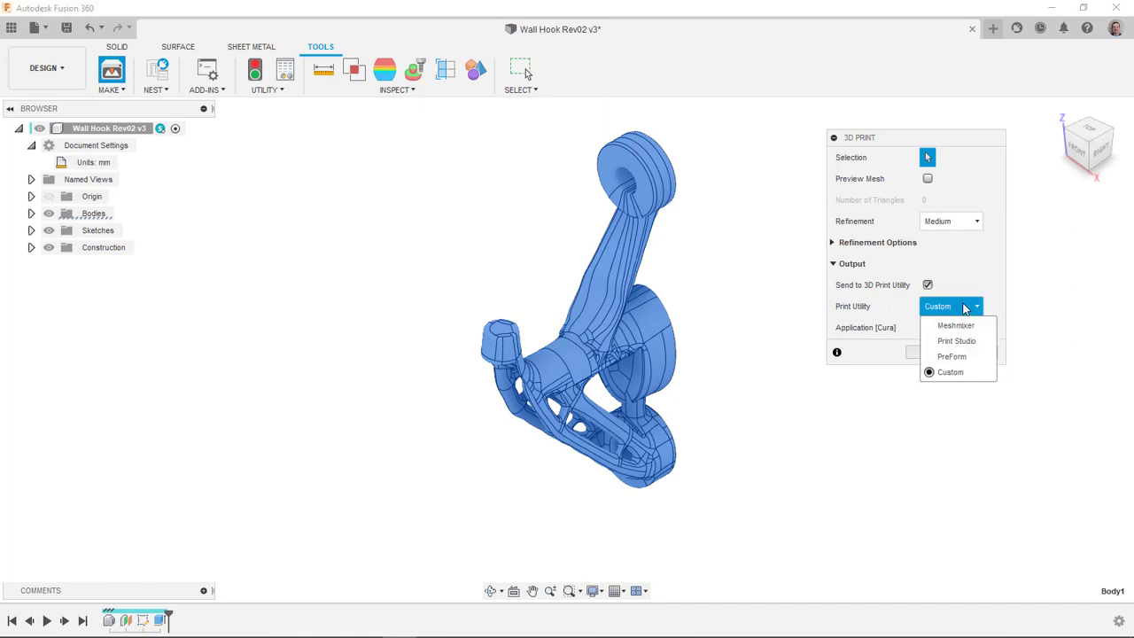
{"action": "left_click", "coordinate": [974, 264]}
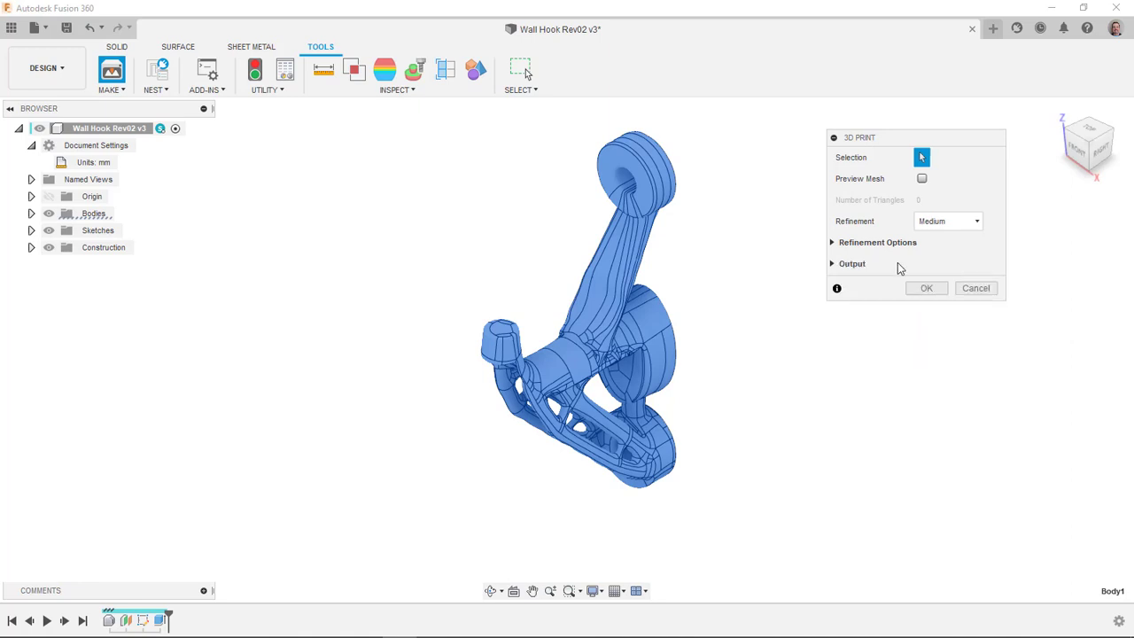
{"action": "left_click", "coordinate": [834, 265]}
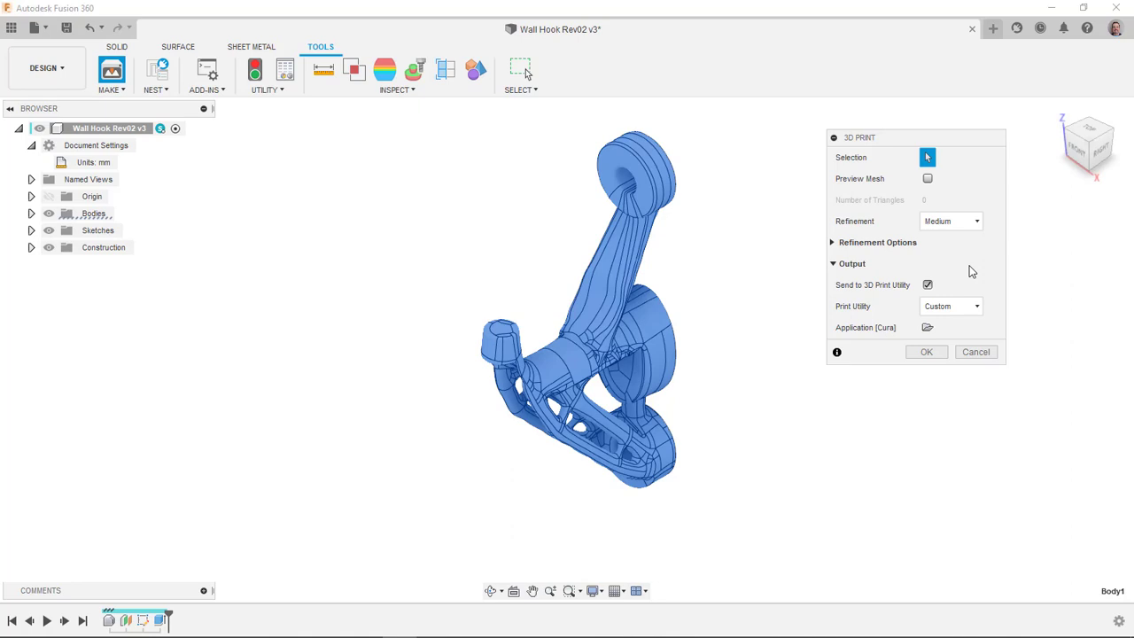
{"action": "left_click", "coordinate": [927, 285]}
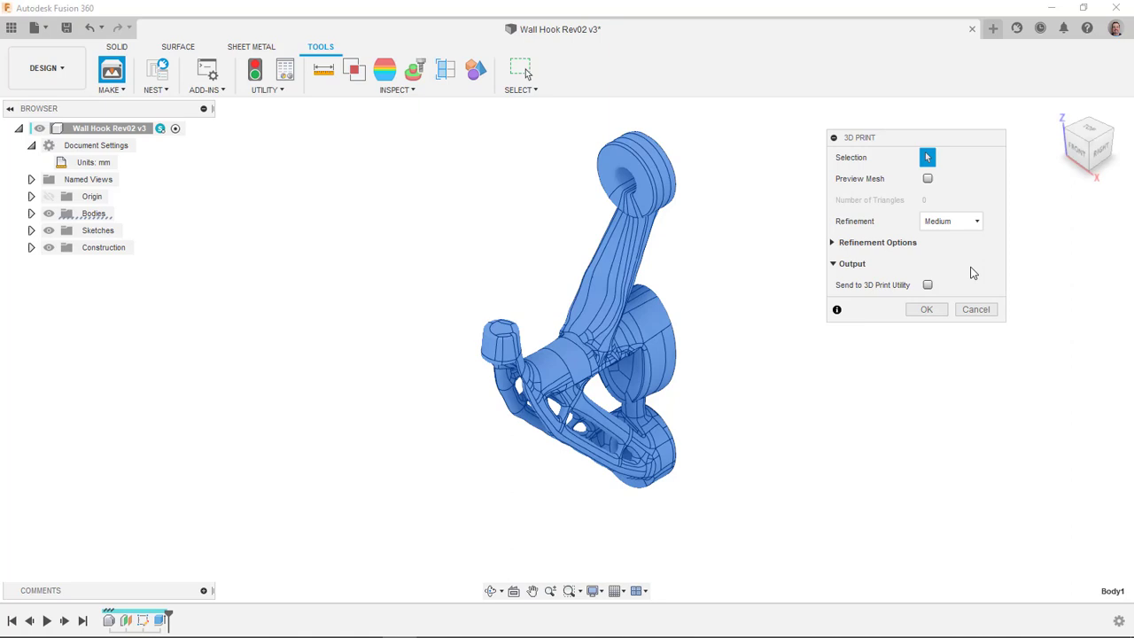
Step: Confirm the 3D print setup and browse Save STL to 3D Printing and STL > Wall Hook
{"action": "left_click", "coordinate": [926, 309]}
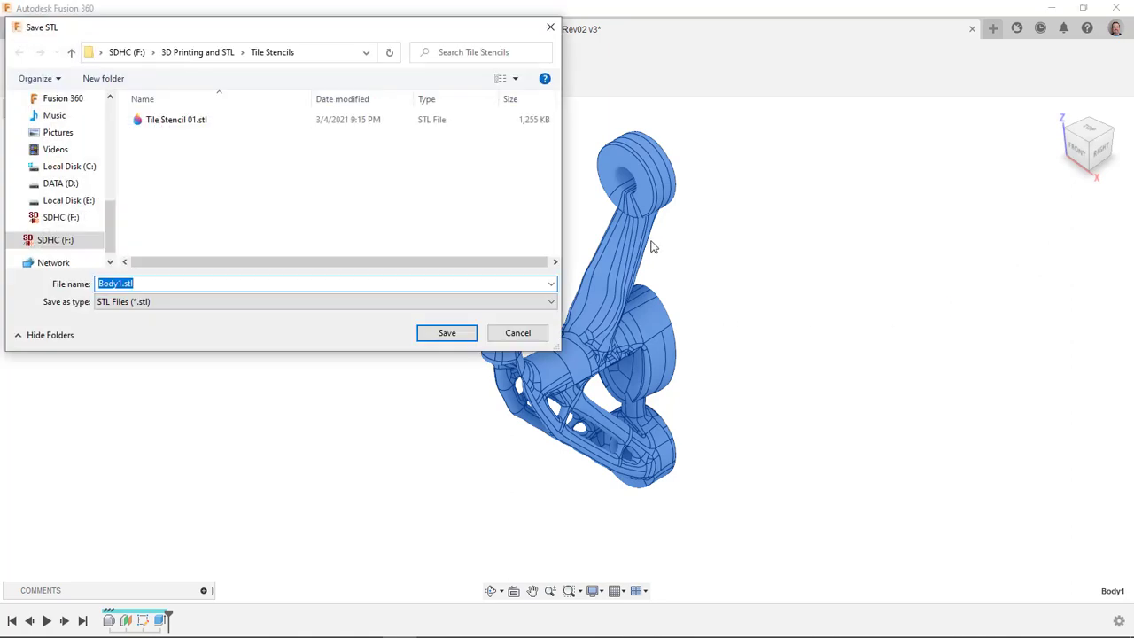
{"action": "left_click", "coordinate": [202, 54]}
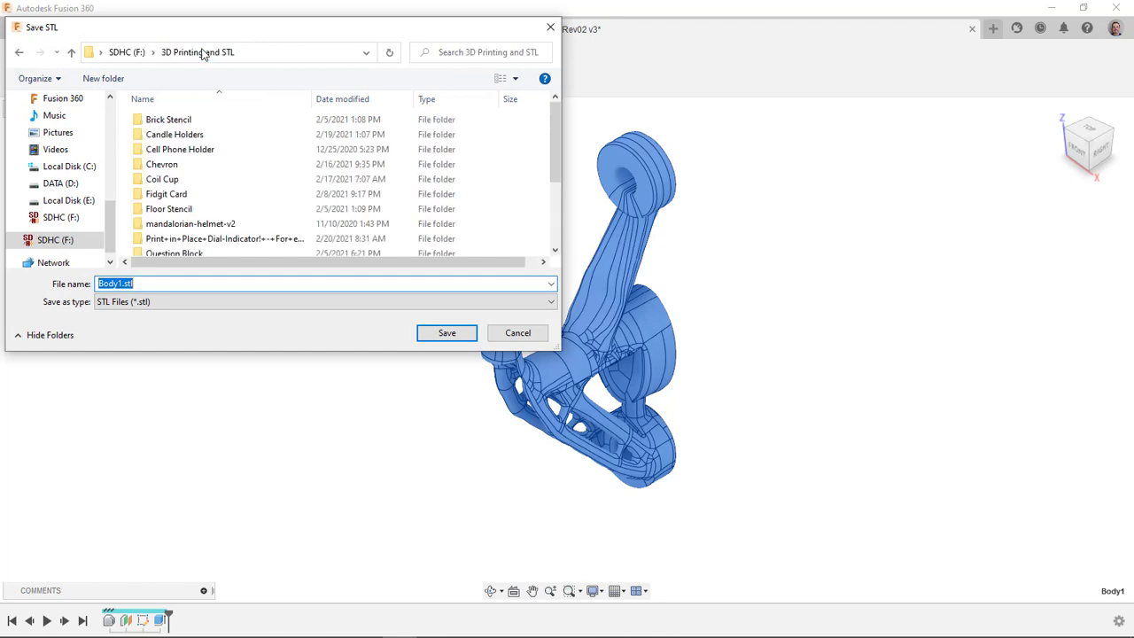
{"action": "scroll", "coordinate": [205, 144], "scroll_direction": "down", "scroll_amount": 3}
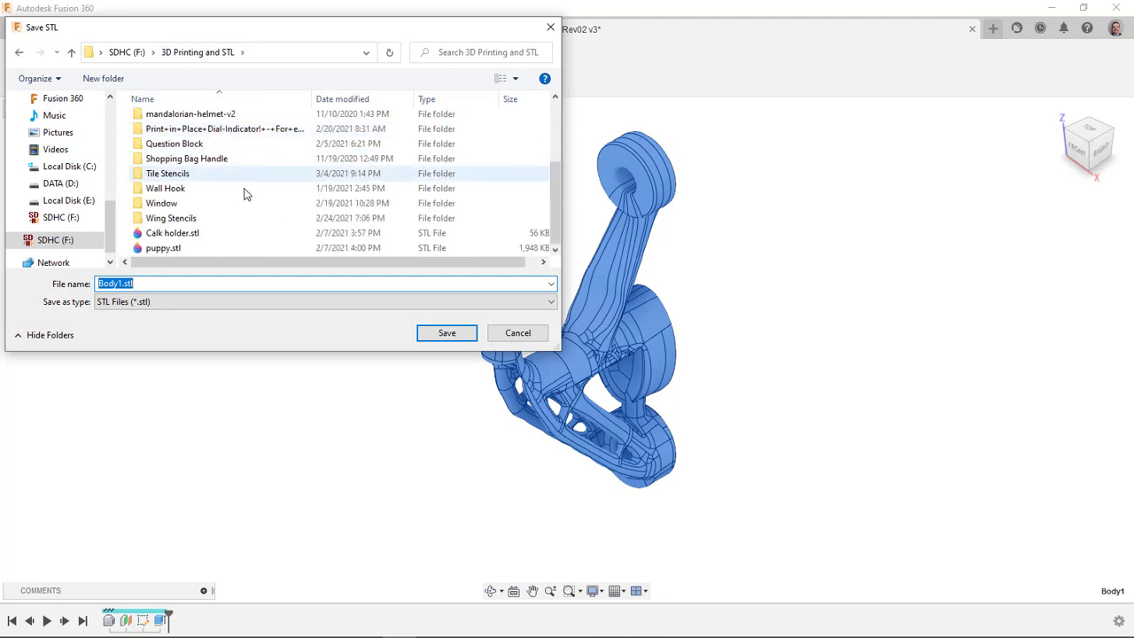
{"action": "double_click", "coordinate": [200, 188]}
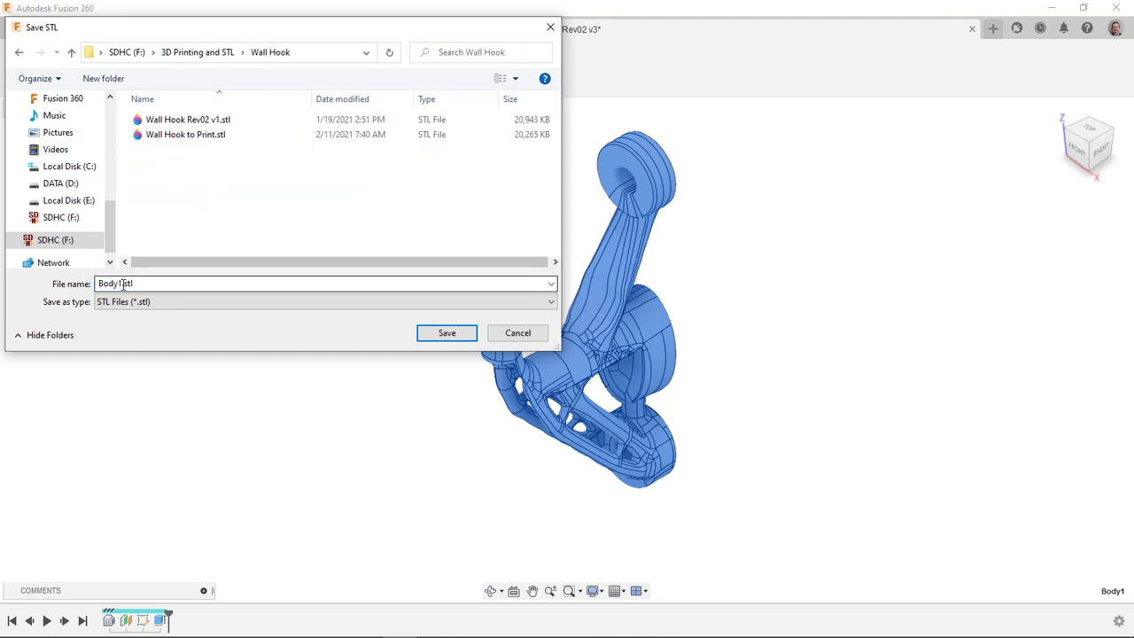
Step: Rename the file to Wall Hook Rev03.stl
{"action": "left_click", "coordinate": [121, 283]}
{"action": "left_click", "coordinate": [122, 283]}
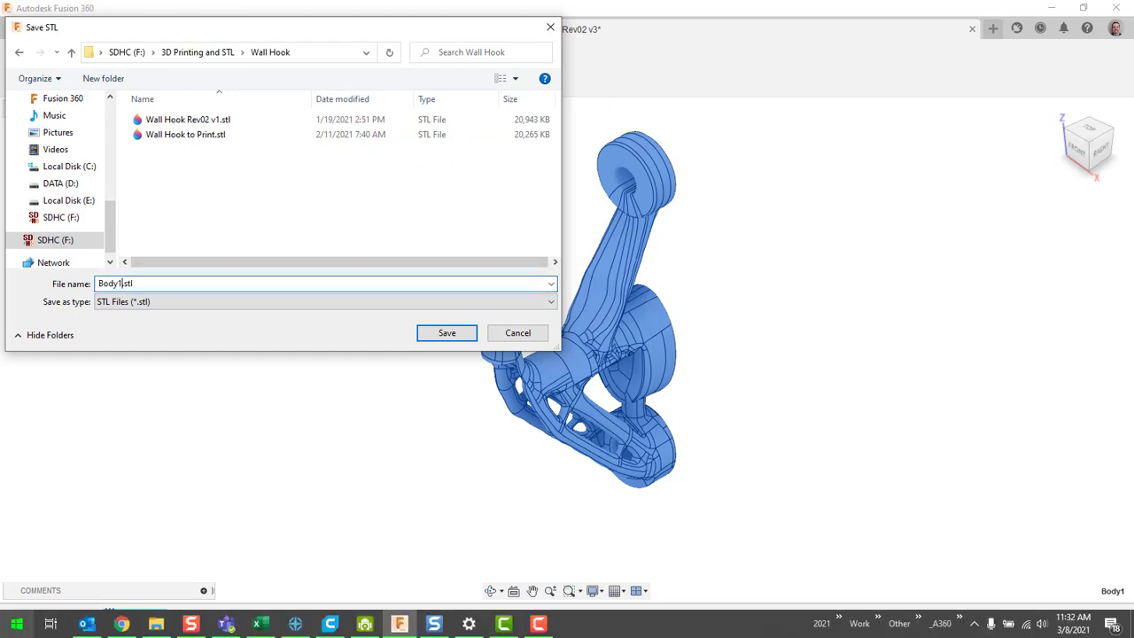
{"action": "key", "text": "BackSpace"}
{"action": "key", "text": "BackSpace"}
{"action": "key", "text": "BackSpace"}
{"action": "key", "text": "BackSpace"}
{"action": "key", "text": "BackSpace"}
{"action": "type", "text": "Wall "}
{"action": "type", "text": "Hook Rev"}
{"action": "type", "text": "e"}
{"action": "key", "text": "BackSpace"}
{"action": "type", "text": "03"}
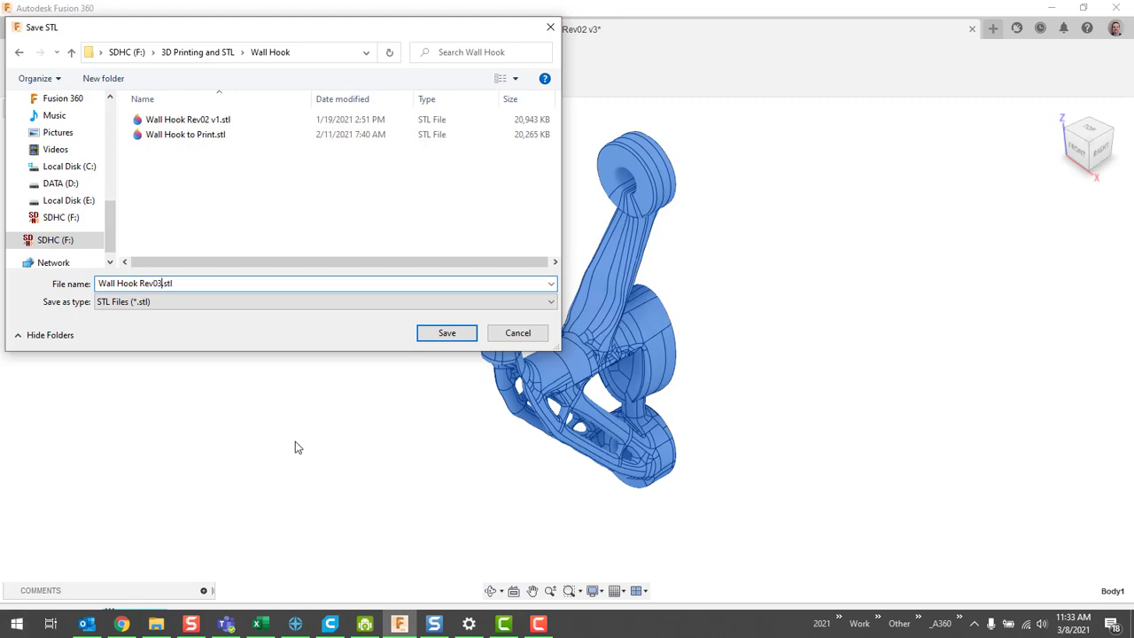
Step: Save the STL, then choose Wall Hook Rev03.stl in Cura's Open file(s) dialog
{"action": "left_click", "coordinate": [450, 334]}
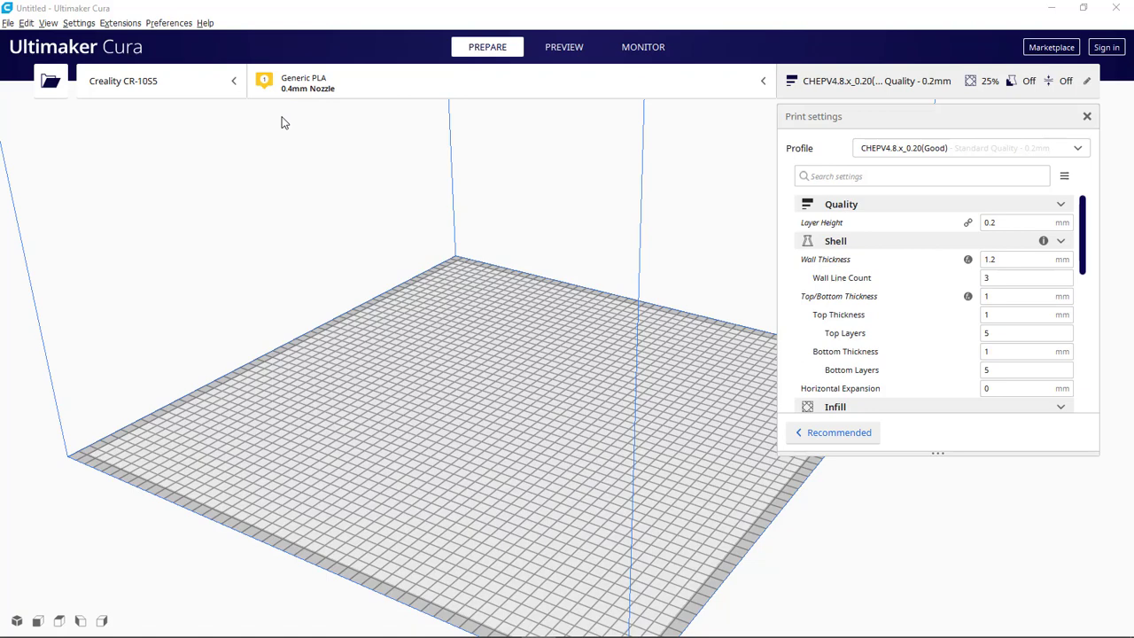
{"action": "left_click", "coordinate": [50, 80]}
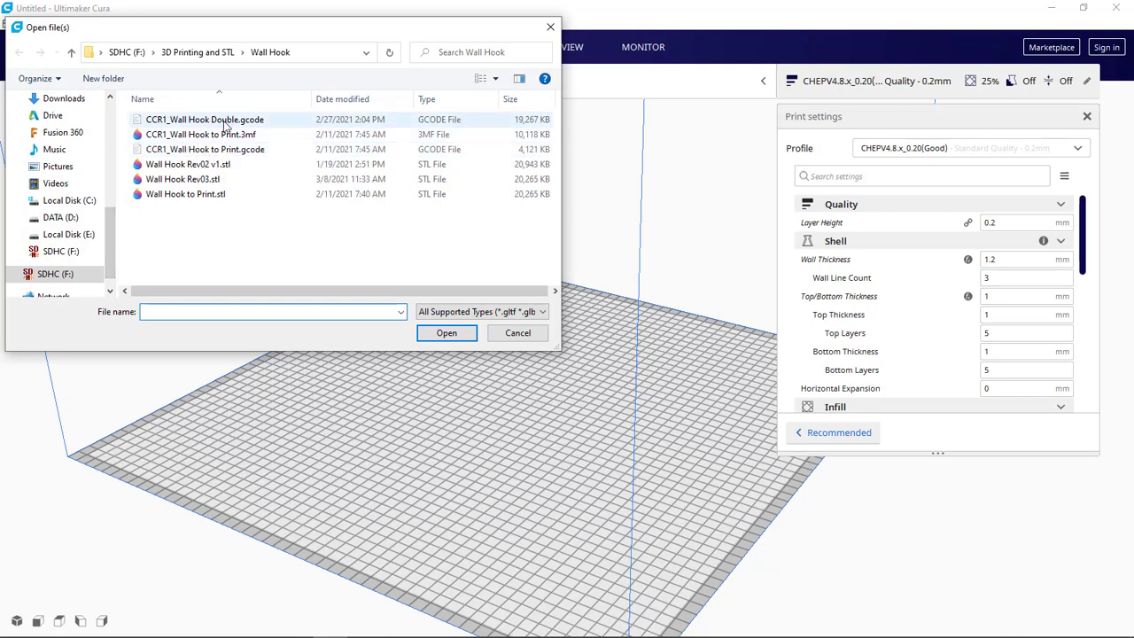
{"action": "left_click", "coordinate": [172, 181]}
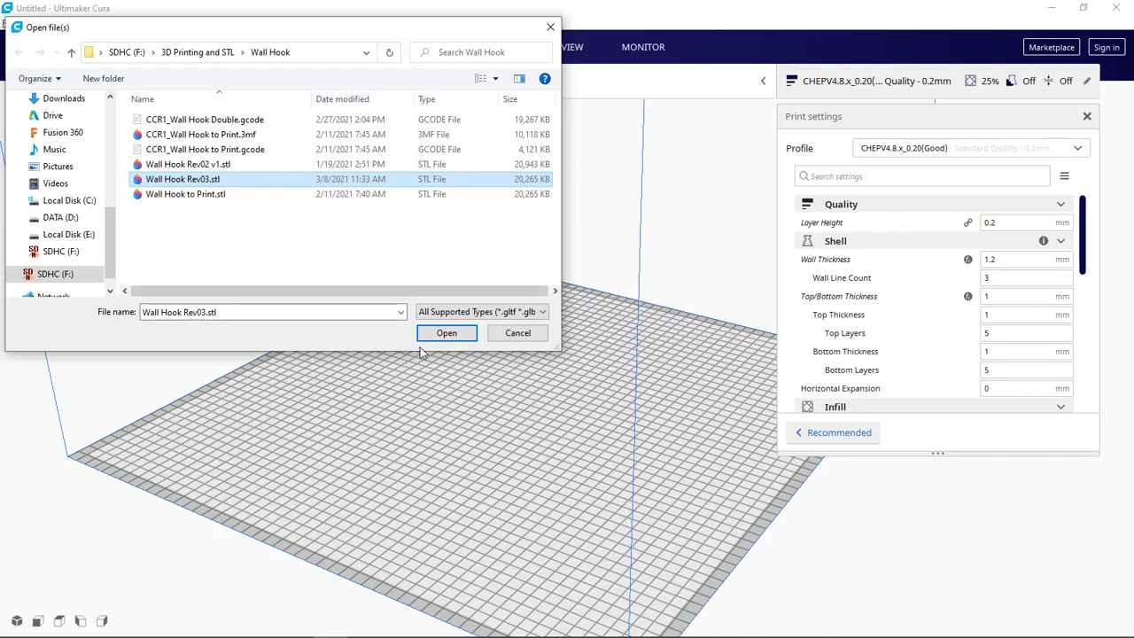
Step: Load Wall Hook Rev03.stl onto Cura's build plate
{"action": "left_click", "coordinate": [444, 333]}
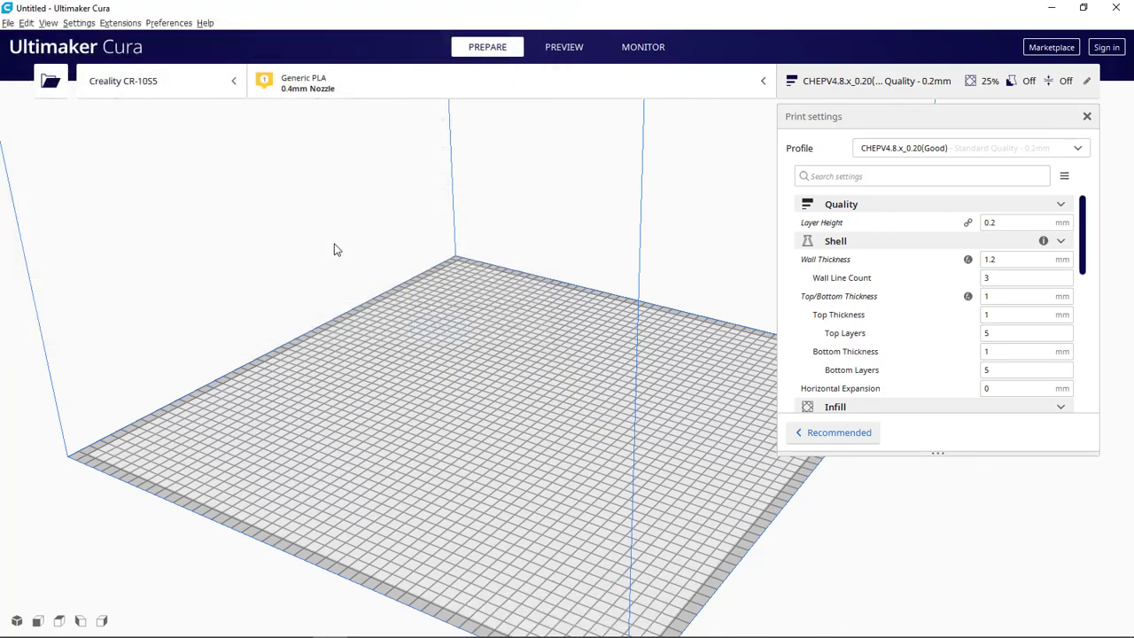
{"action": "scroll", "coordinate": [521, 396], "scroll_direction": "down", "scroll_amount": 2}
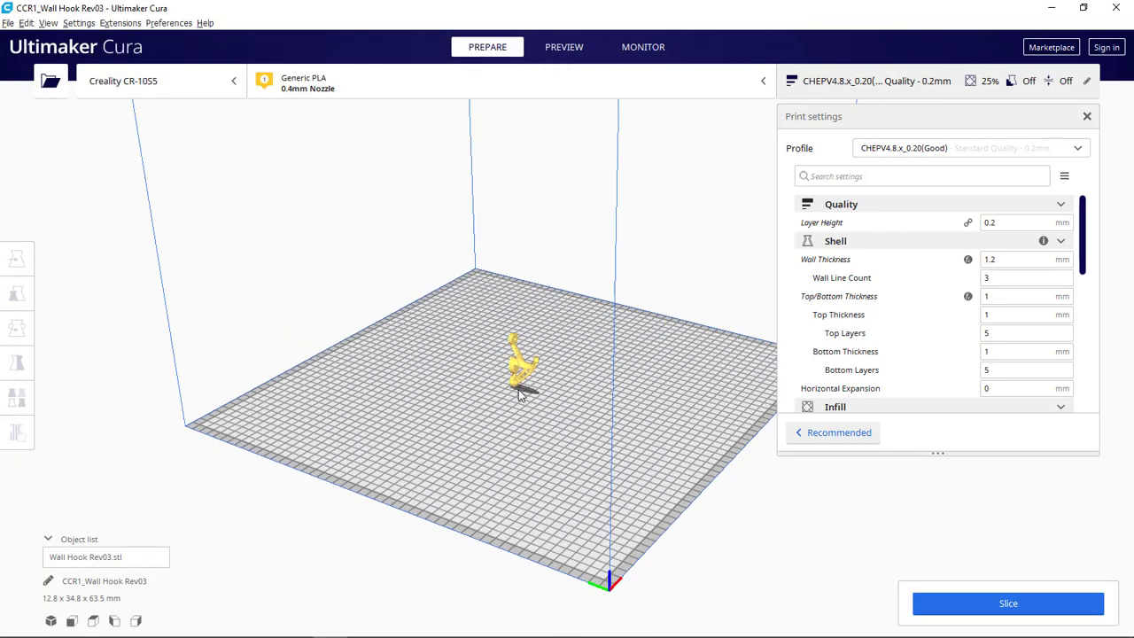
{"action": "scroll", "coordinate": [520, 396], "scroll_direction": "up", "scroll_amount": 2}
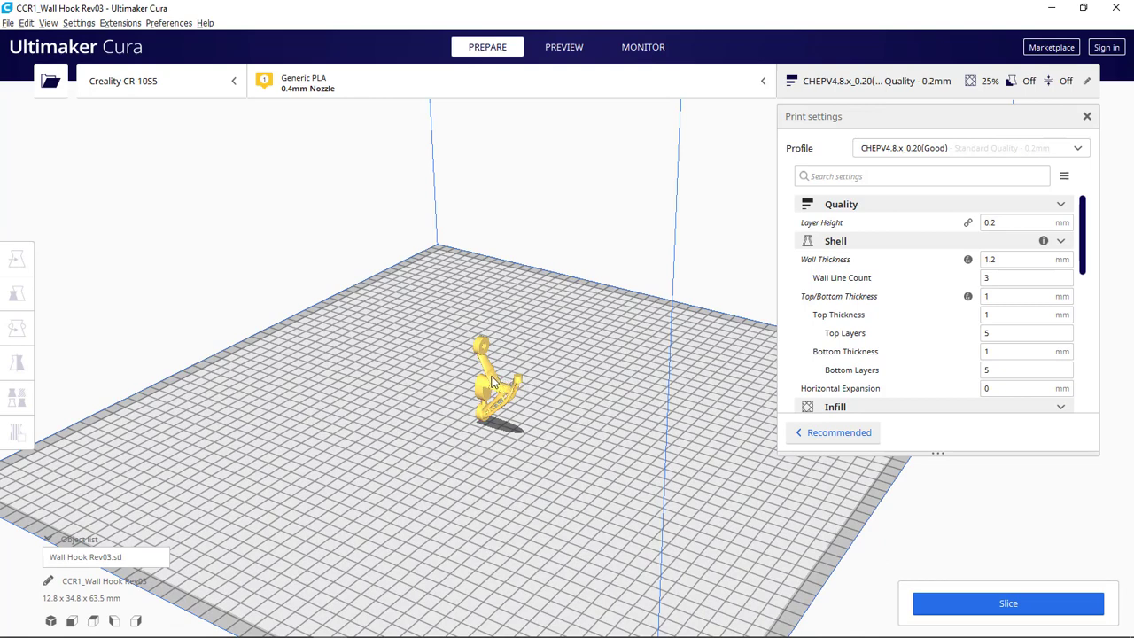
Step: Rotate the hook -90° on the red ring so it lies flat, then deselect it
{"action": "left_click", "coordinate": [493, 381]}
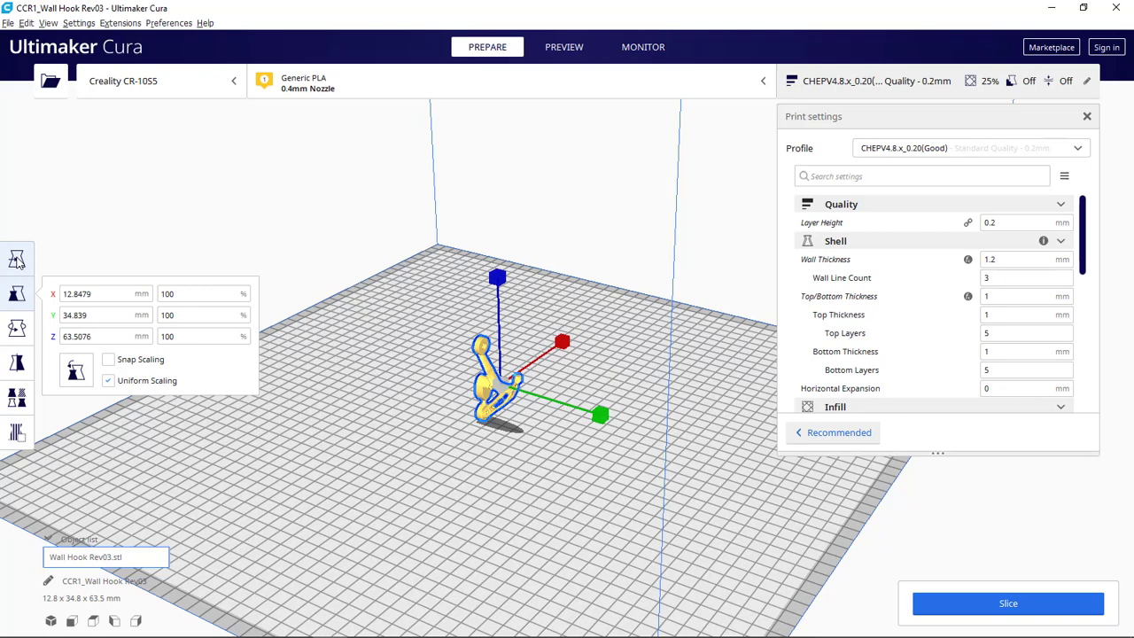
{"action": "left_click", "coordinate": [18, 332]}
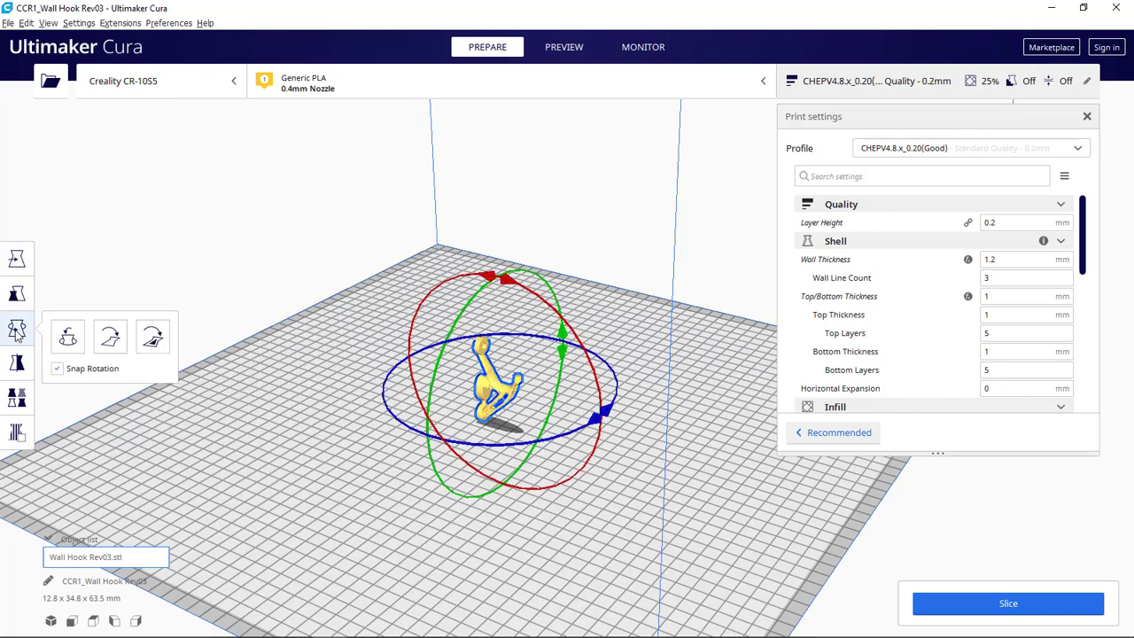
{"action": "left_click_drag", "start_coordinate": [481, 282], "coordinate": [344, 377]}
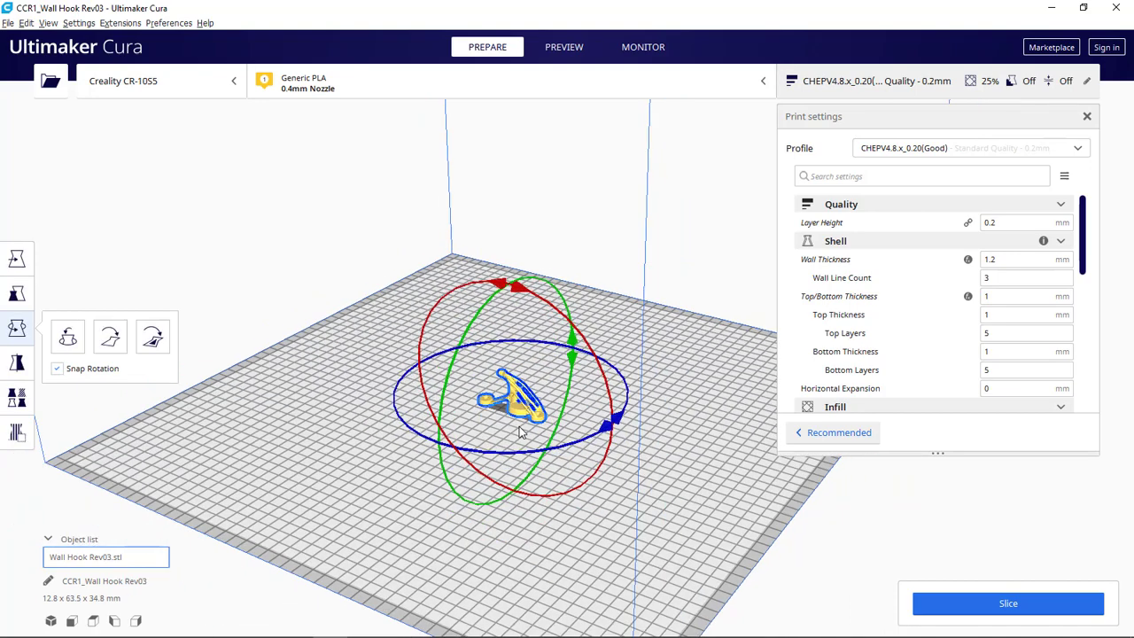
{"action": "scroll", "coordinate": [523, 434], "scroll_direction": "up", "scroll_amount": 2}
{"action": "scroll", "coordinate": [523, 434], "scroll_direction": "up", "scroll_amount": 5}
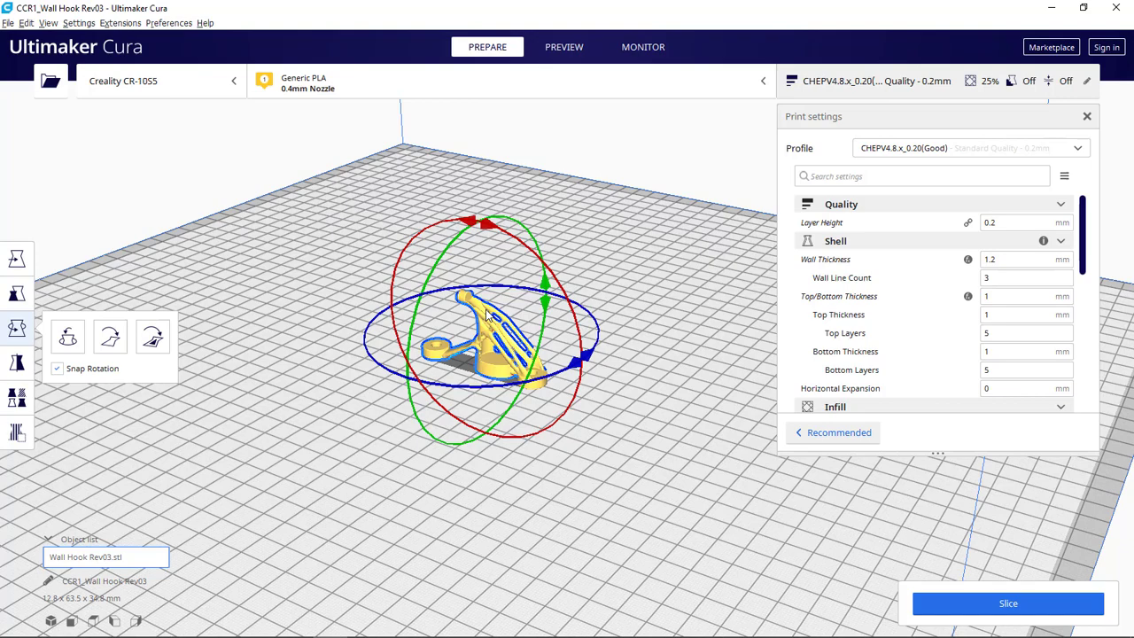
{"action": "left_click", "coordinate": [620, 149]}
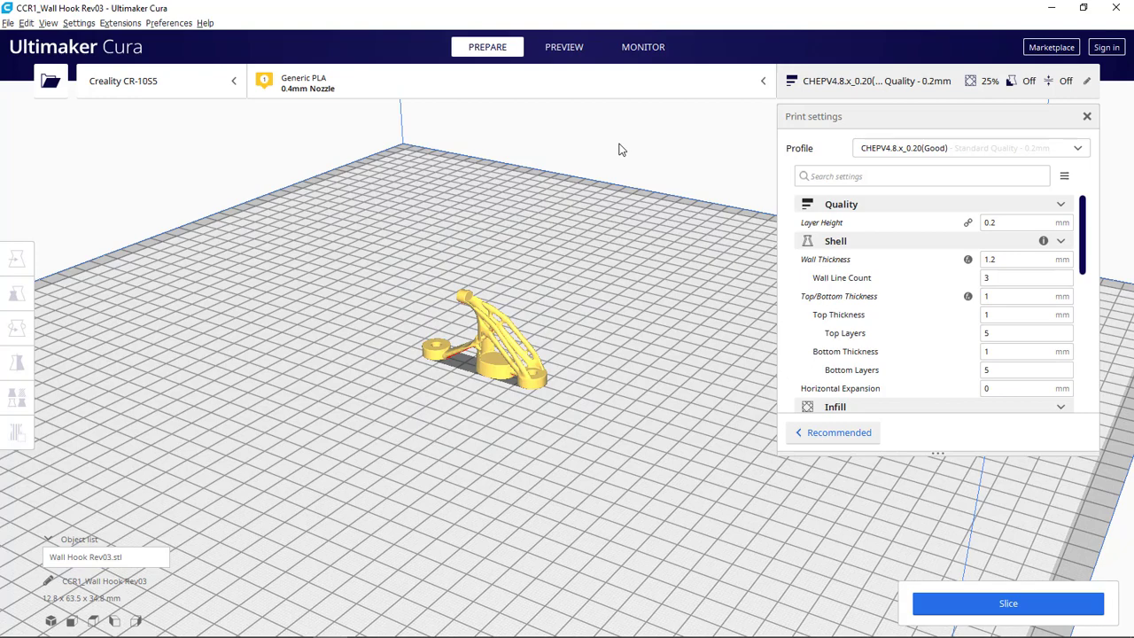
{"action": "scroll", "coordinate": [620, 149], "scroll_direction": "up", "scroll_amount": 4}
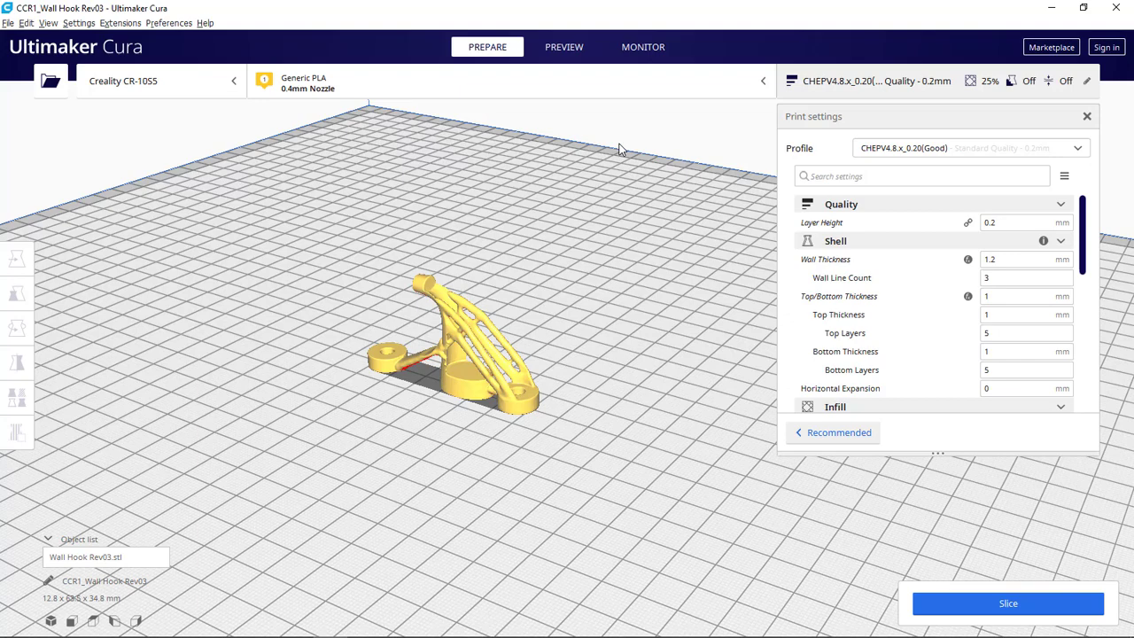
Step: Enter 200 in the X % field with Uniform Scaling, giving 25.7 x 127.0 x 69.7 mm
{"action": "left_click", "coordinate": [460, 350]}
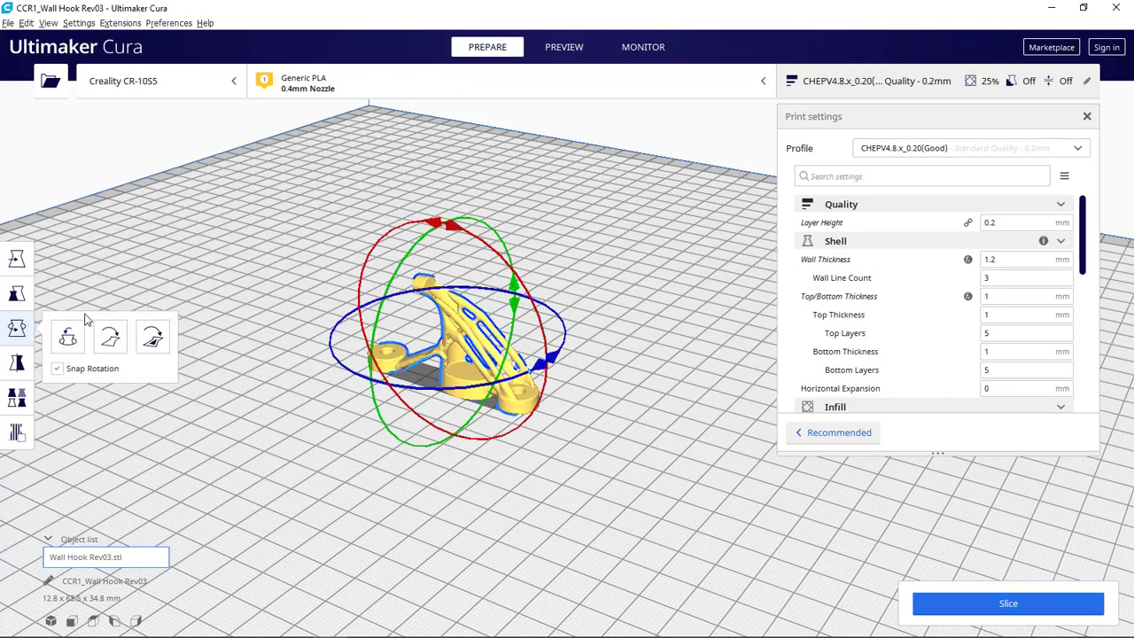
{"action": "left_click", "coordinate": [18, 295]}
{"action": "left_click", "coordinate": [177, 293]}
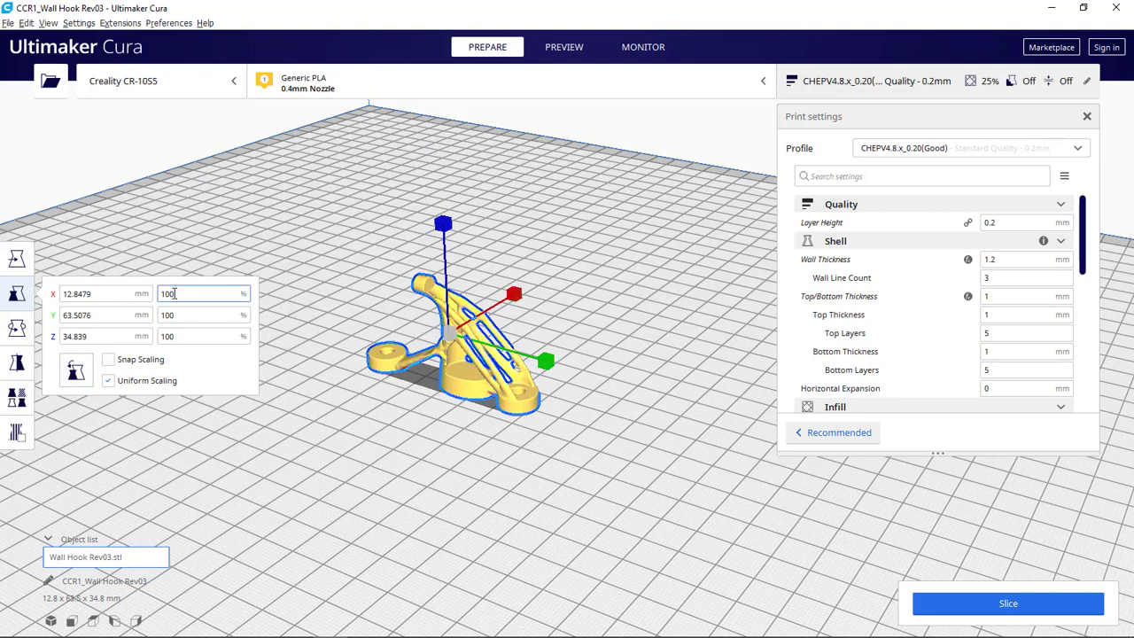
{"action": "left_click_drag", "start_coordinate": [177, 294], "coordinate": [160, 303]}
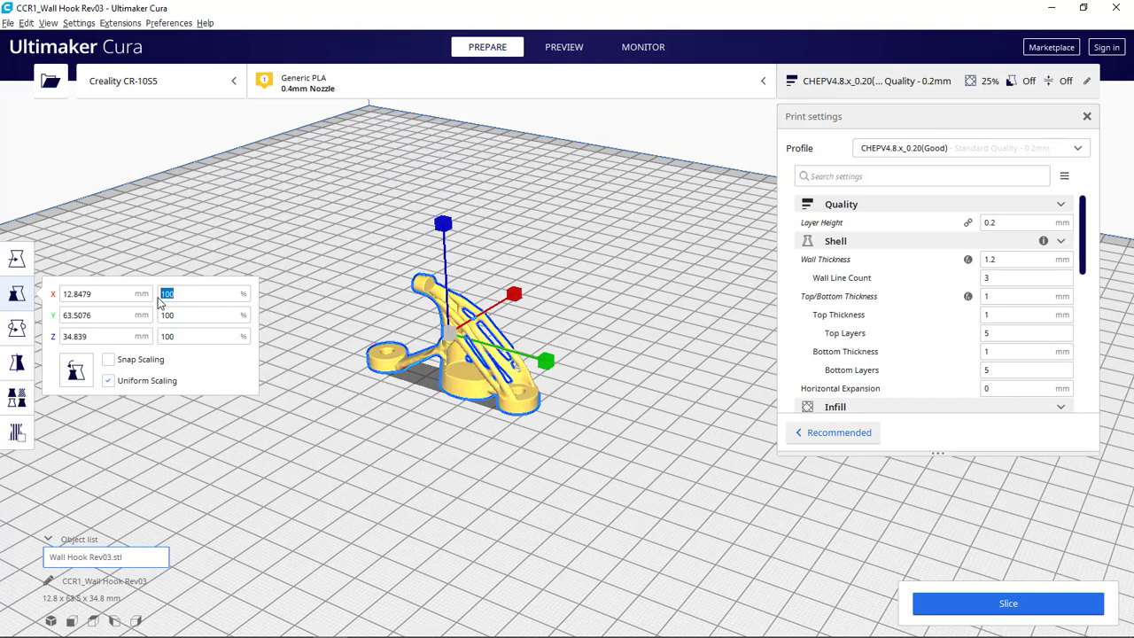
{"action": "type", "text": "200"}
{"action": "key", "text": "Return"}
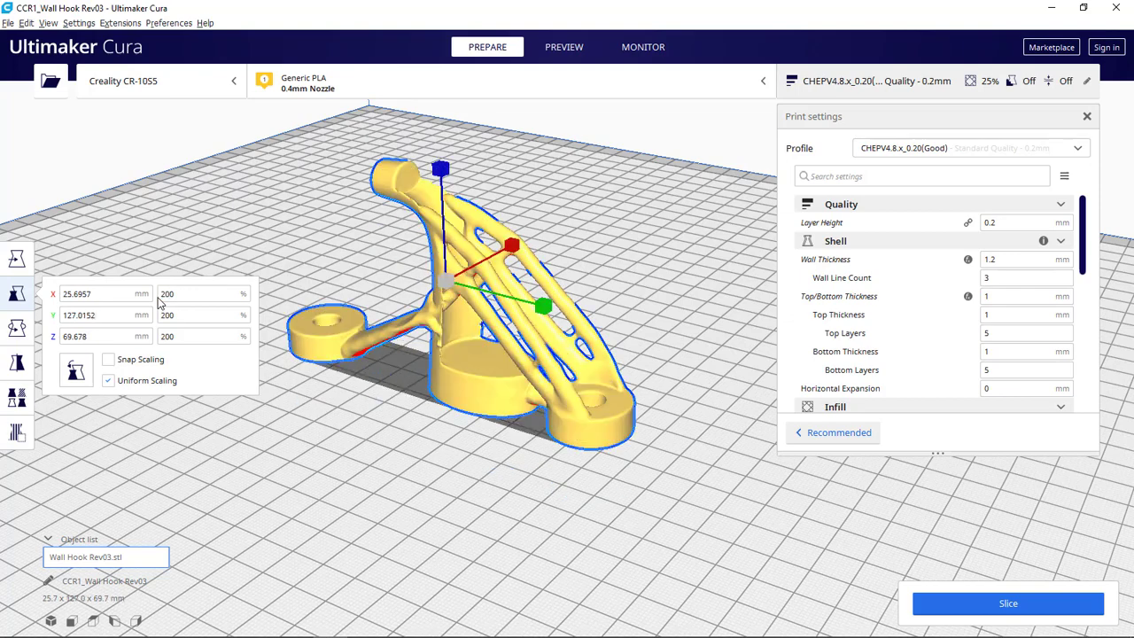
{"action": "scroll", "coordinate": [372, 345], "scroll_direction": "up", "scroll_amount": 2}
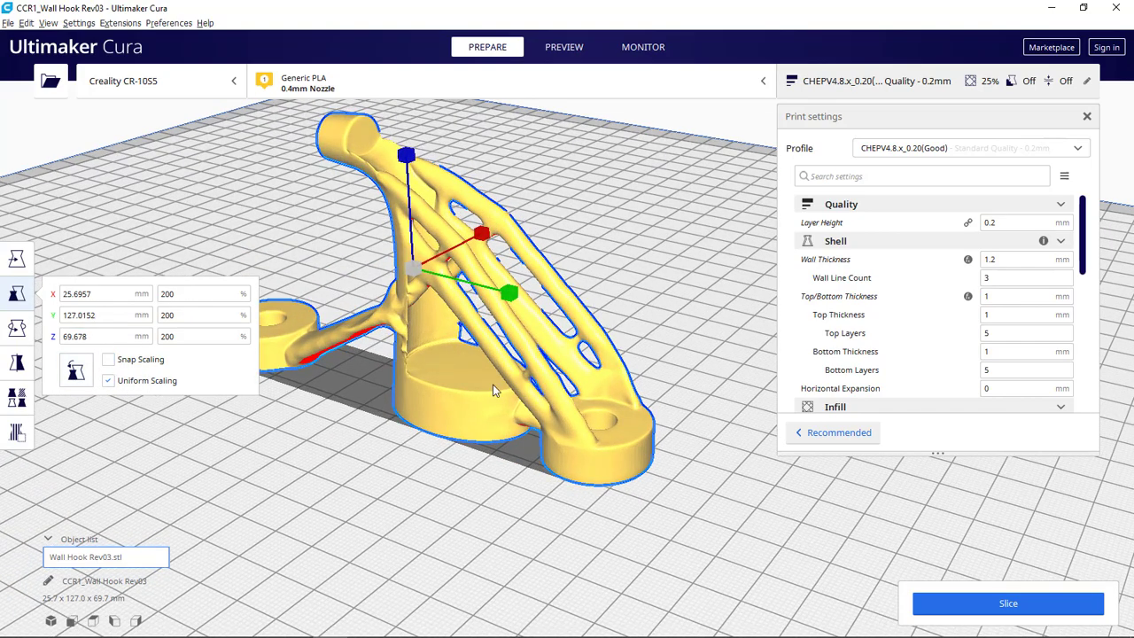
{"action": "scroll", "coordinate": [525, 373], "scroll_direction": "up", "scroll_amount": 2}
{"action": "scroll", "coordinate": [526, 374], "scroll_direction": "down", "scroll_amount": 6}
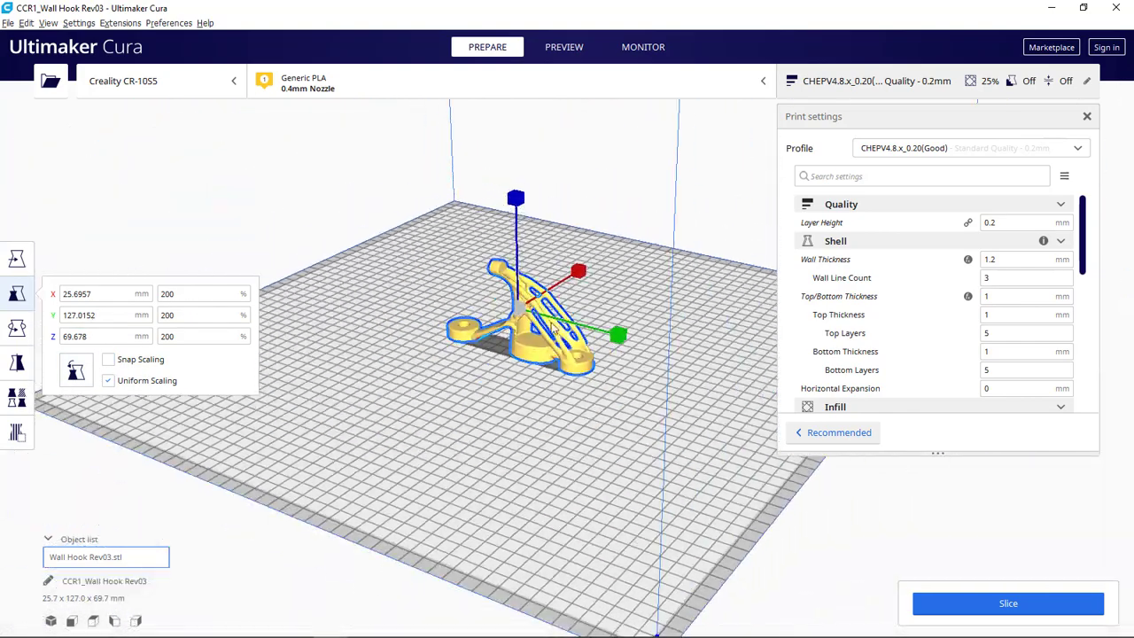
{"action": "left_click", "coordinate": [275, 223]}
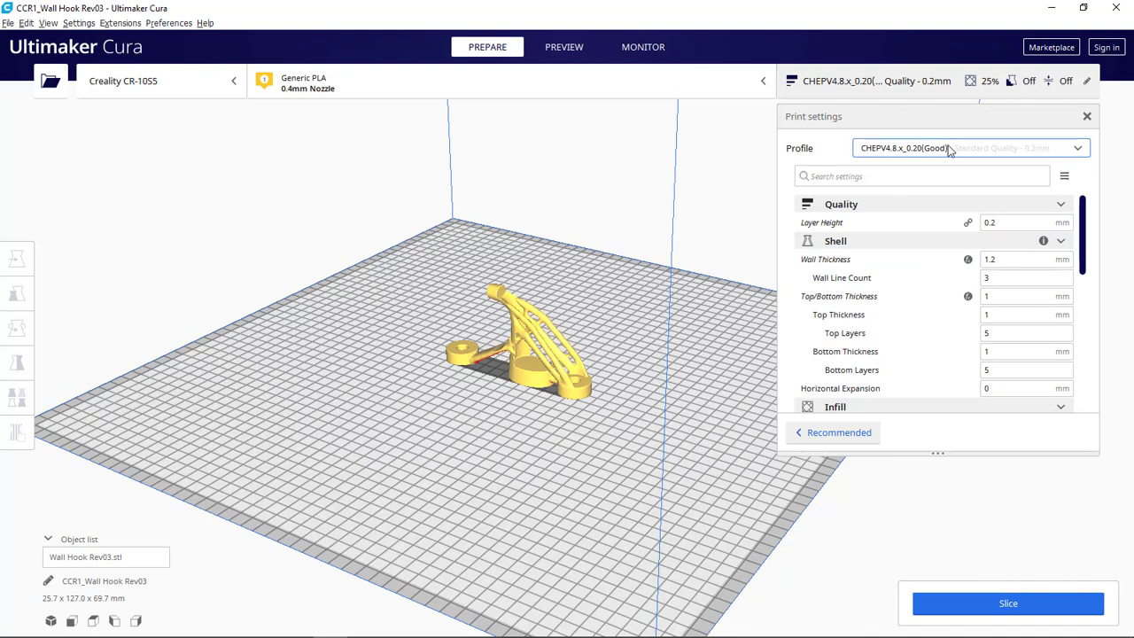
{"action": "left_click", "coordinate": [1040, 150]}
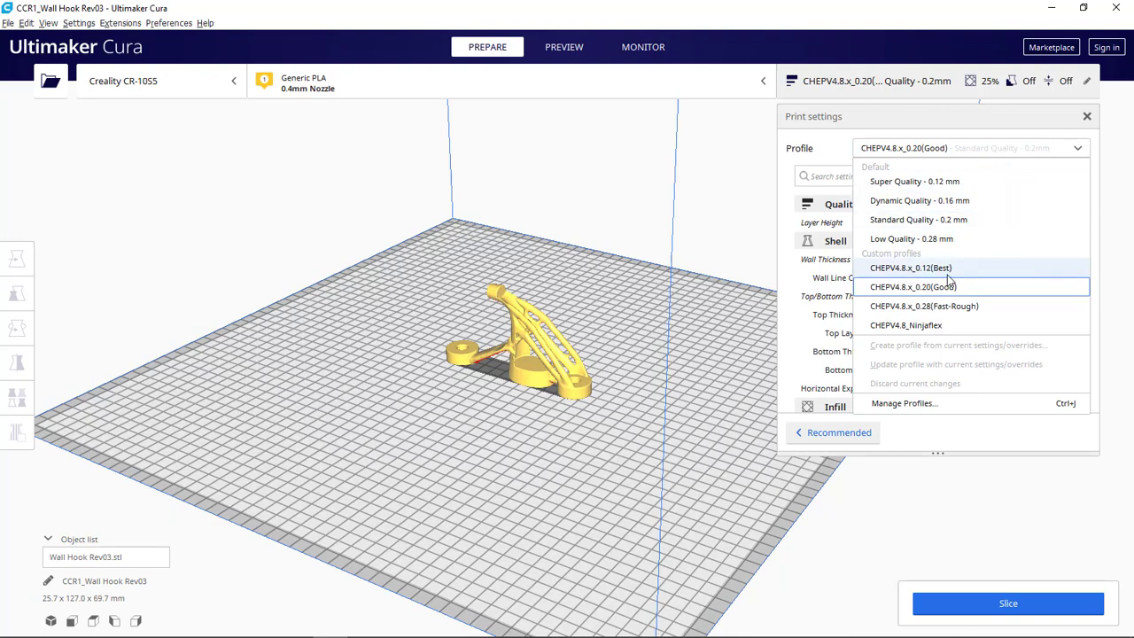
{"action": "left_click", "coordinate": [927, 113]}
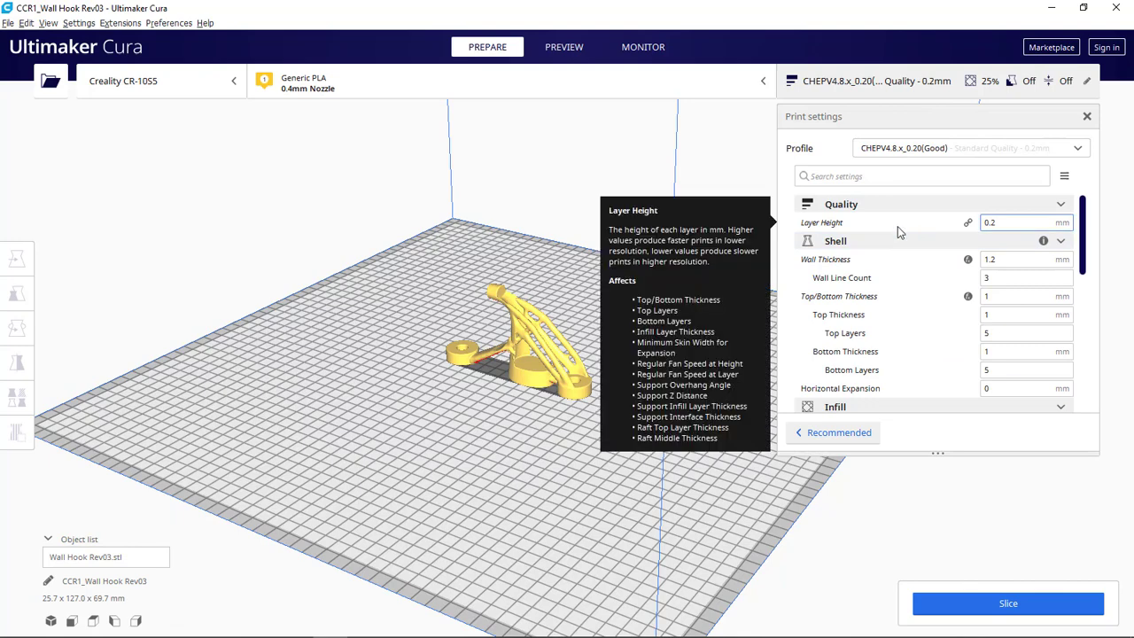
{"action": "scroll", "coordinate": [898, 225], "scroll_direction": "down", "scroll_amount": 2}
{"action": "scroll", "coordinate": [897, 225], "scroll_direction": "down", "scroll_amount": 4}
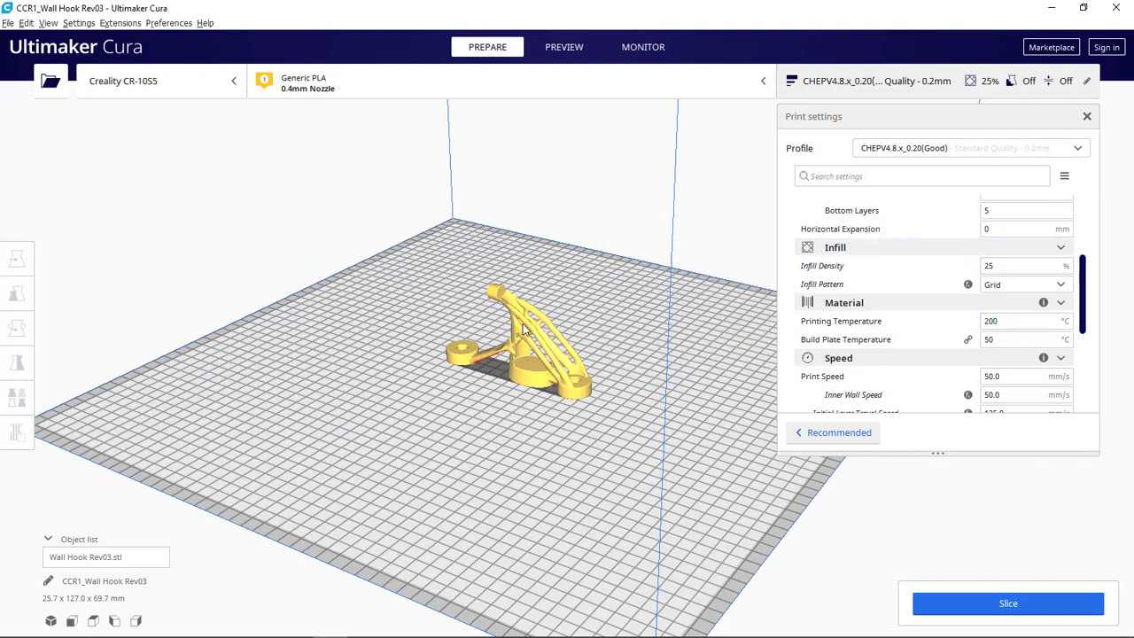
Step: Change Infill Density from 25 to 80%
{"action": "left_click_drag", "start_coordinate": [1002, 264], "coordinate": [928, 283]}
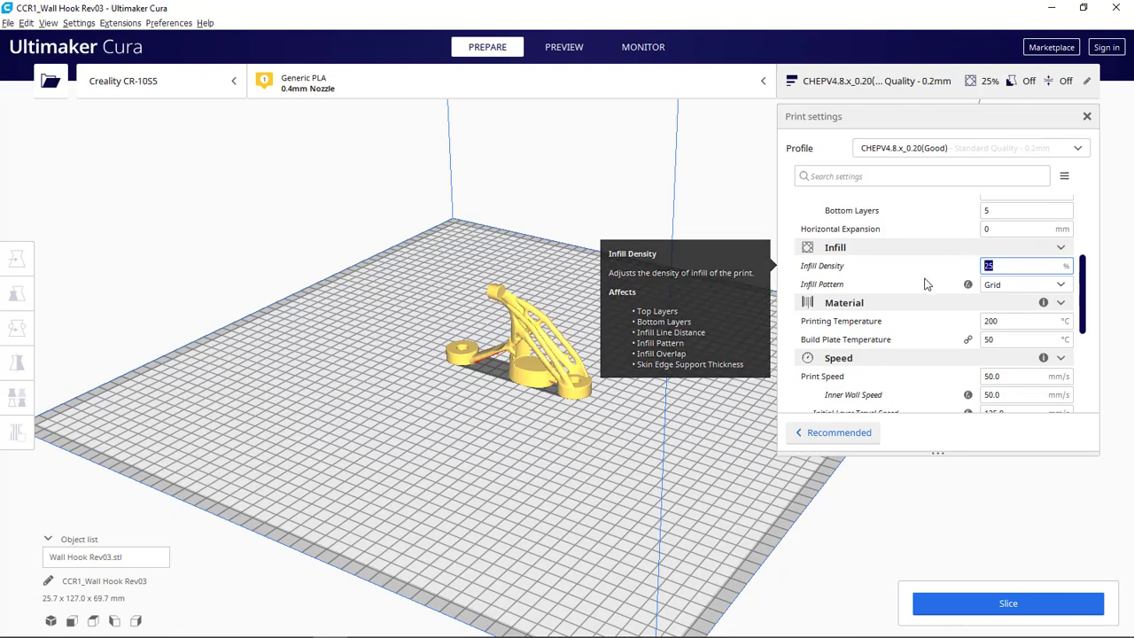
{"action": "type", "text": "80"}
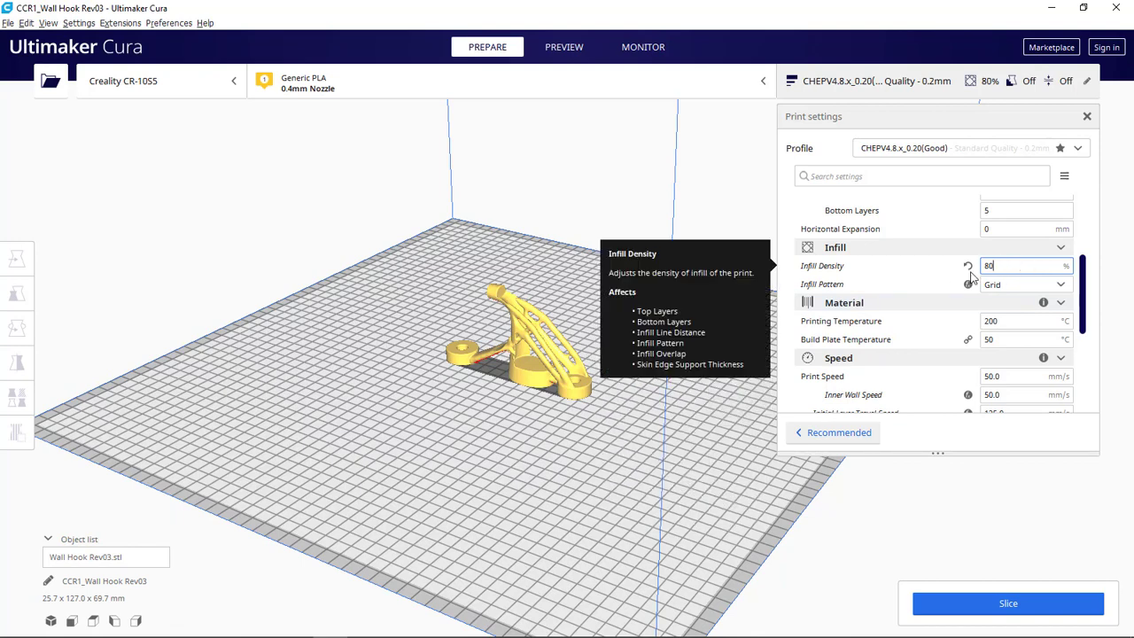
{"action": "scroll", "coordinate": [962, 299], "scroll_direction": "up", "scroll_amount": 3}
{"action": "scroll", "coordinate": [962, 302], "scroll_direction": "up", "scroll_amount": 2}
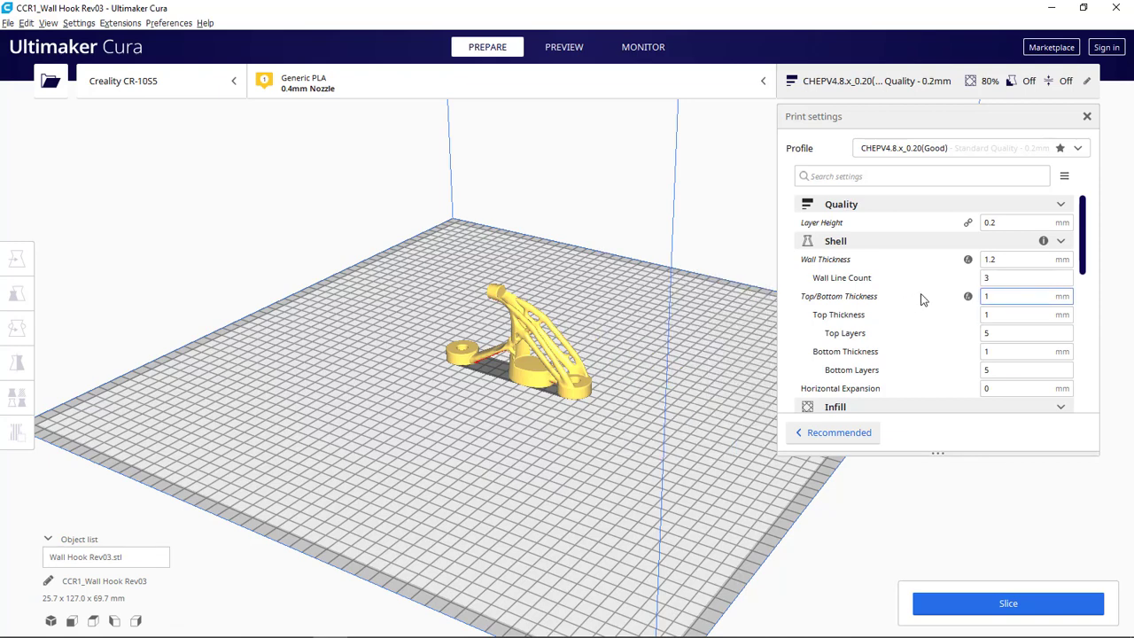
Step: Choose Triangles as the infill pattern
{"action": "mouse_move", "coordinate": [953, 276]}
{"action": "scroll", "coordinate": [954, 273], "scroll_direction": "down", "scroll_amount": 3}
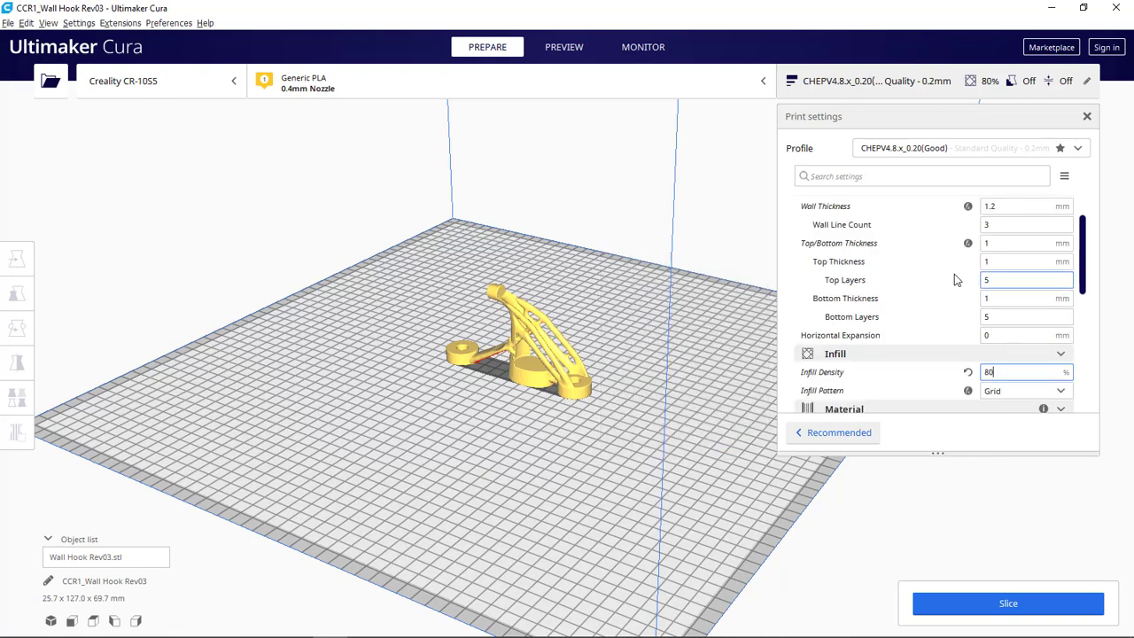
{"action": "left_click", "coordinate": [1018, 291]}
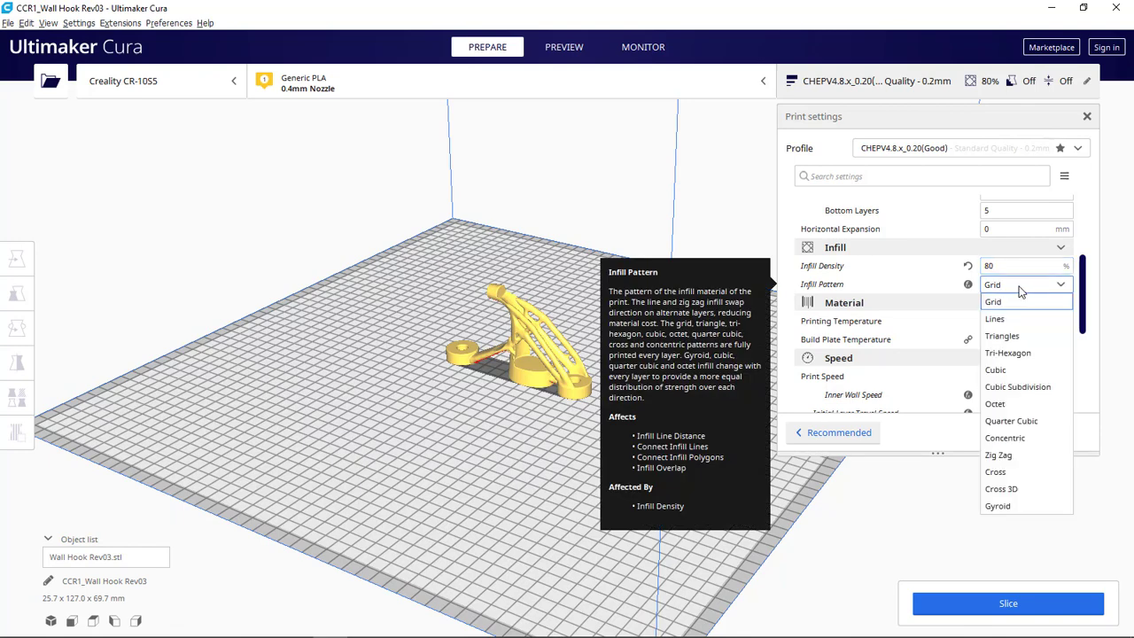
{"action": "left_click", "coordinate": [1019, 337]}
{"action": "scroll", "coordinate": [903, 277], "scroll_direction": "down", "scroll_amount": 1}
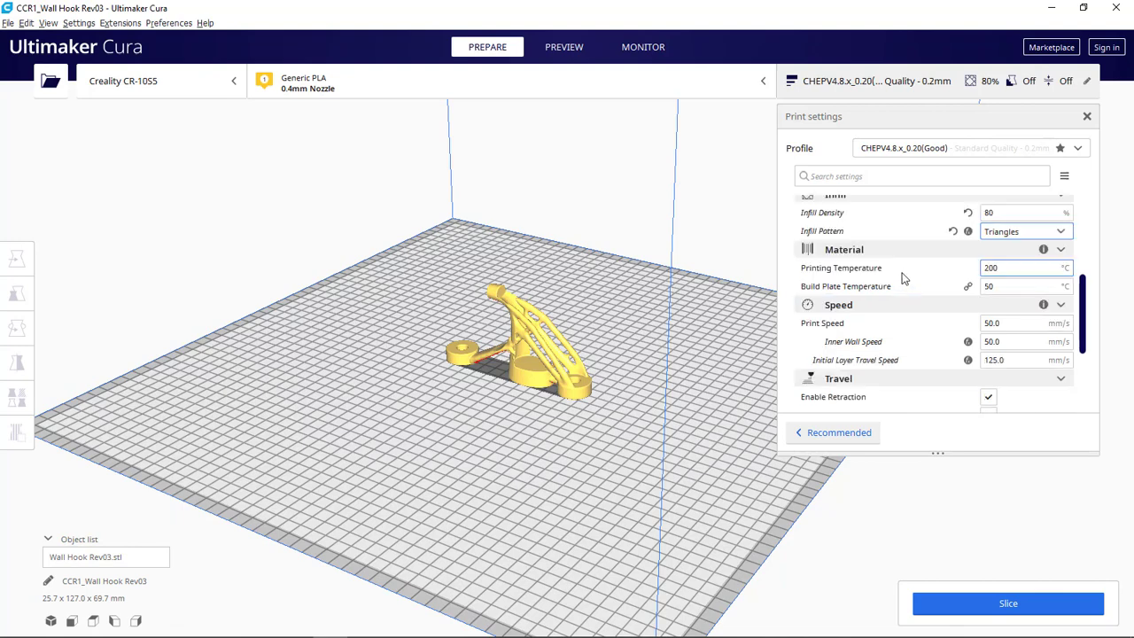
Step: Enter 210 °C for Printing Temperature and 63 °C for Build Plate Temperature
{"action": "double_click", "coordinate": [1008, 267]}
{"action": "type", "text": "210"}
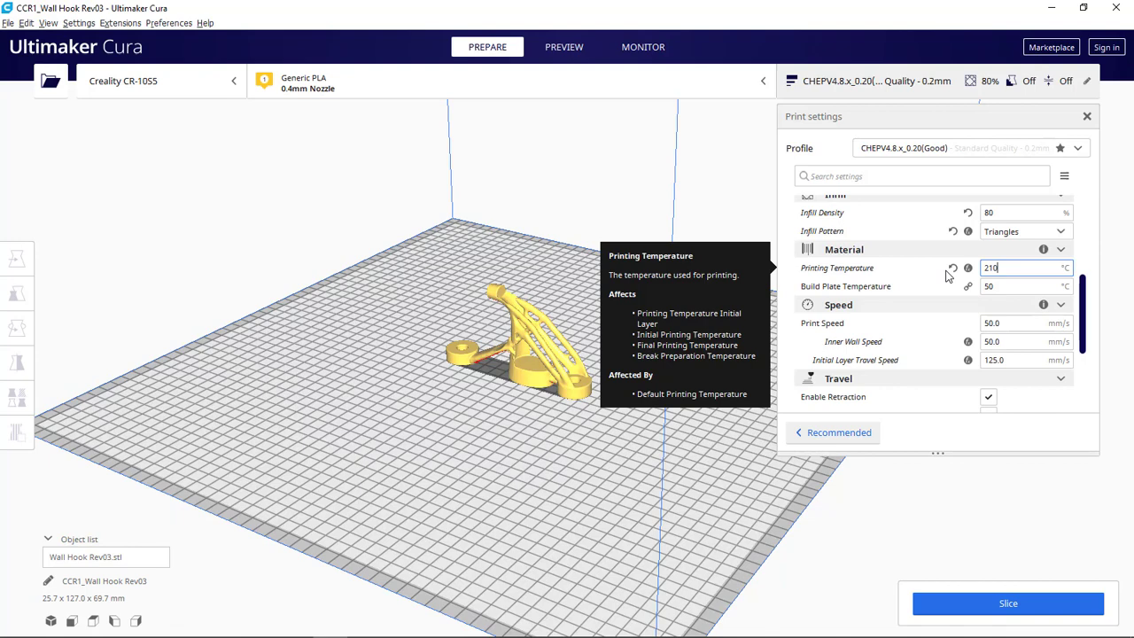
{"action": "mouse_move", "coordinate": [929, 297]}
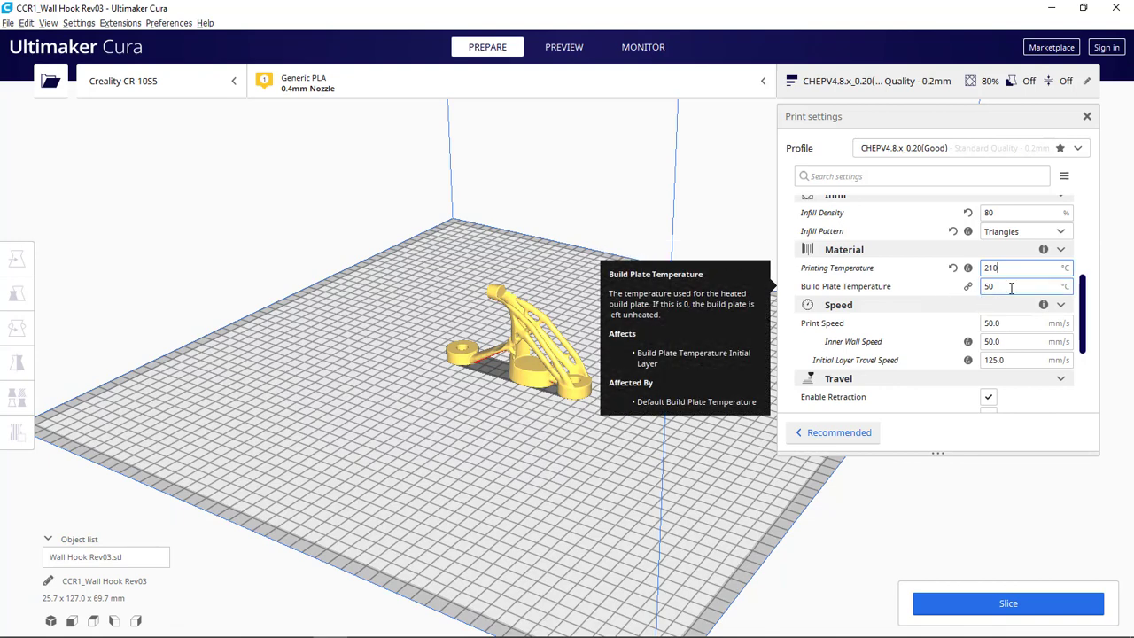
{"action": "left_click_drag", "start_coordinate": [1010, 286], "coordinate": [970, 292]}
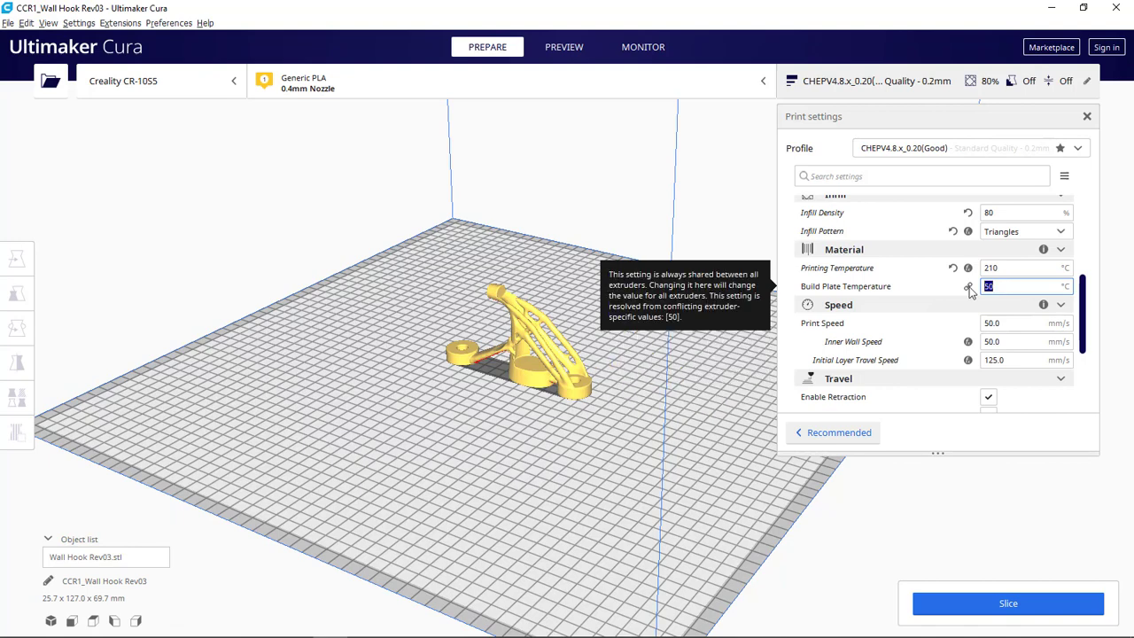
{"action": "type", "text": "63"}
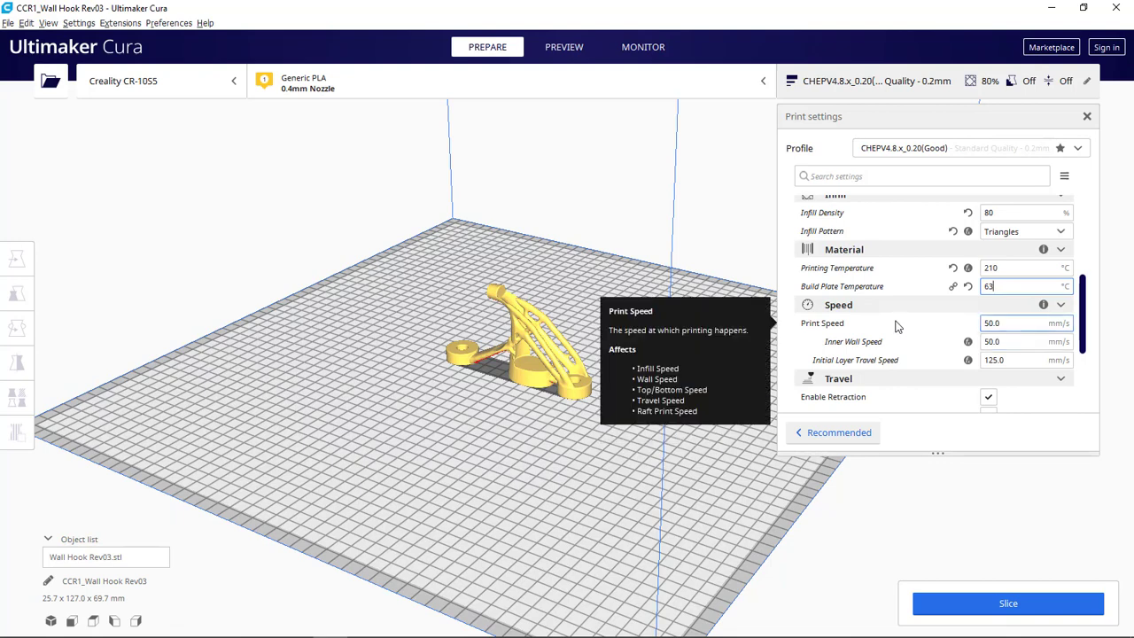
Step: Set Initial Layer Travel Speed to 35 mm/s and Inner Wall Speed to 45 mm/s
{"action": "scroll", "coordinate": [901, 299], "scroll_direction": "down", "scroll_amount": 2}
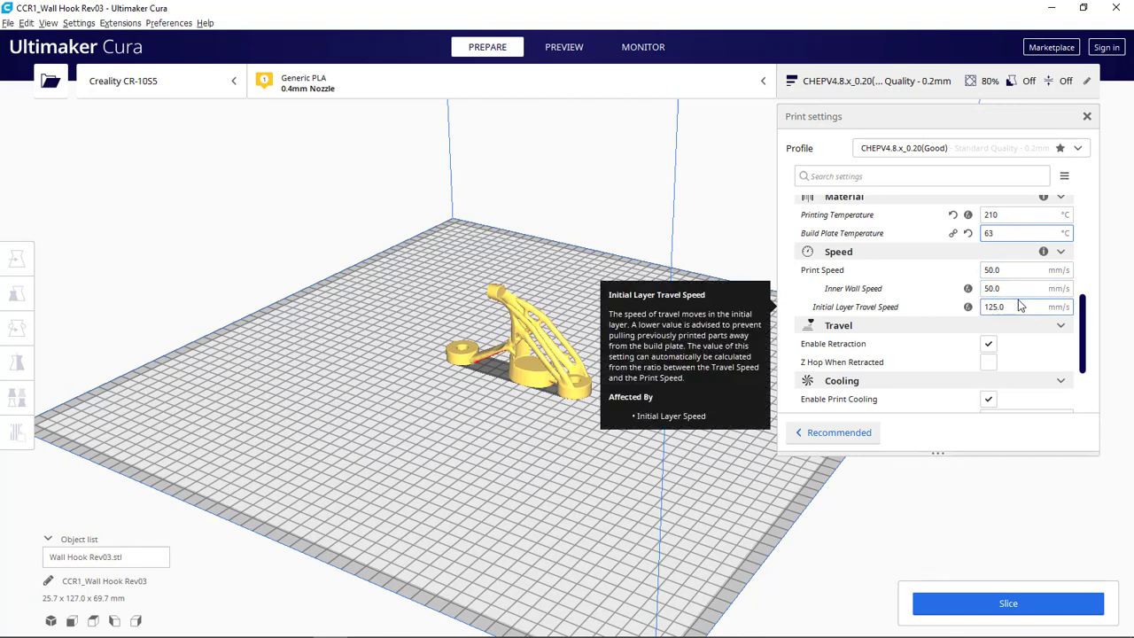
{"action": "left_click_drag", "start_coordinate": [1017, 306], "coordinate": [954, 307]}
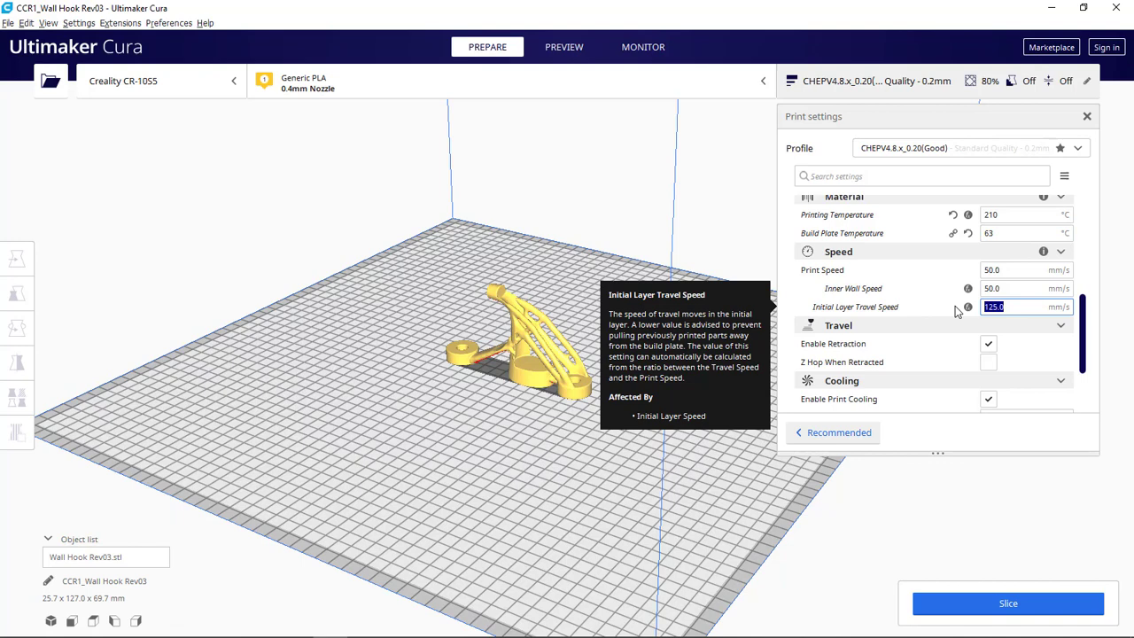
{"action": "type", "text": "35"}
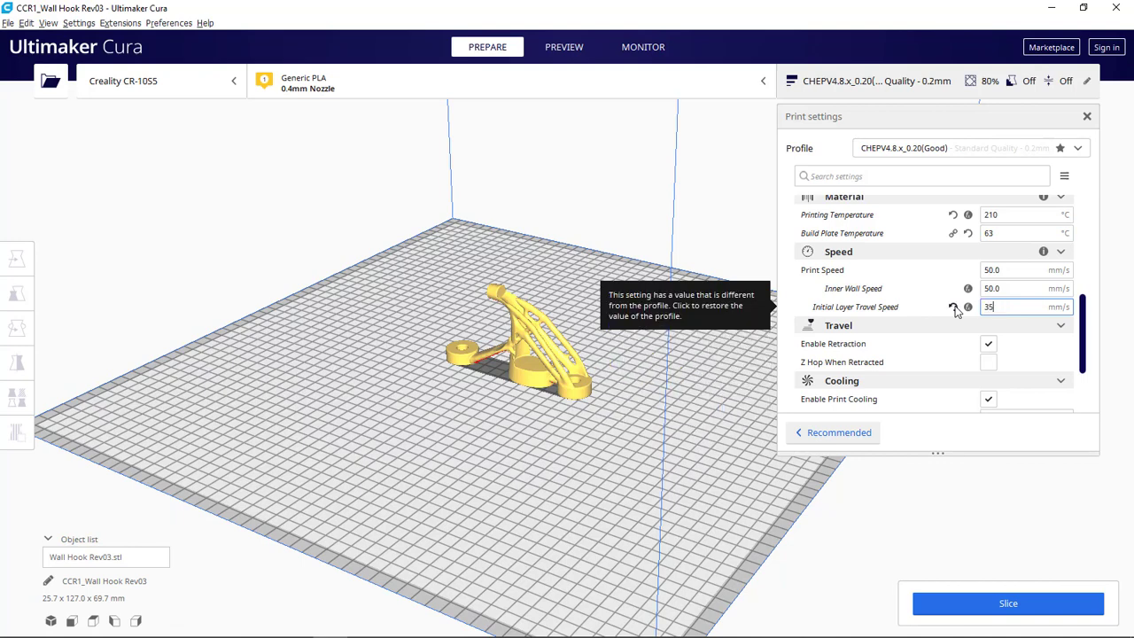
{"action": "scroll", "coordinate": [954, 310], "scroll_direction": "up", "scroll_amount": 1}
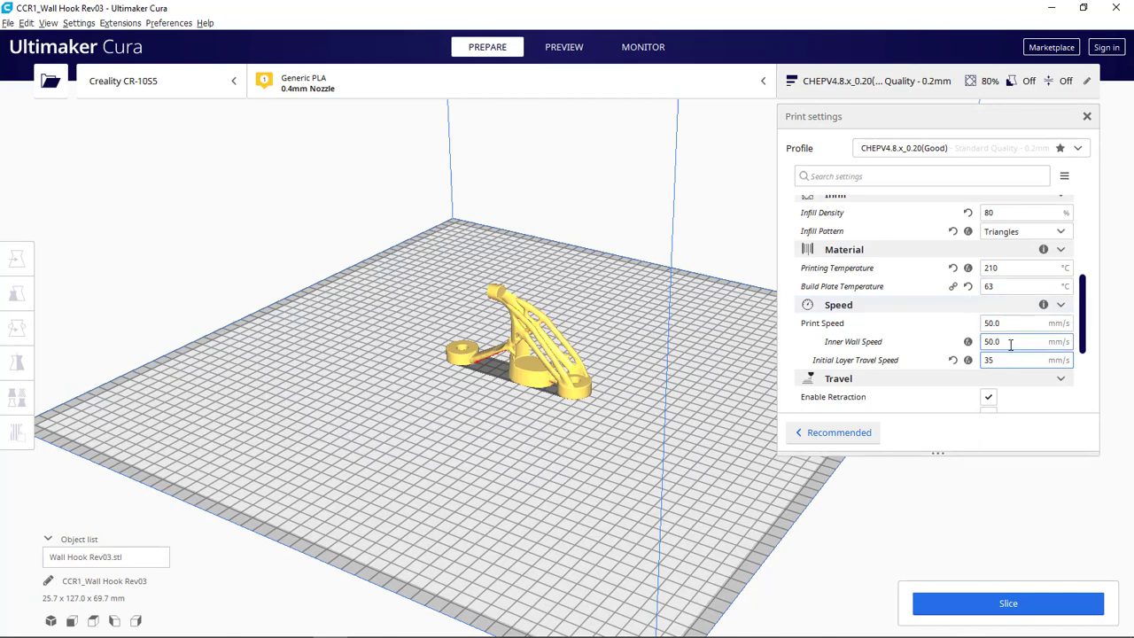
{"action": "left_click_drag", "start_coordinate": [1010, 342], "coordinate": [972, 328]}
{"action": "type", "text": "45"}
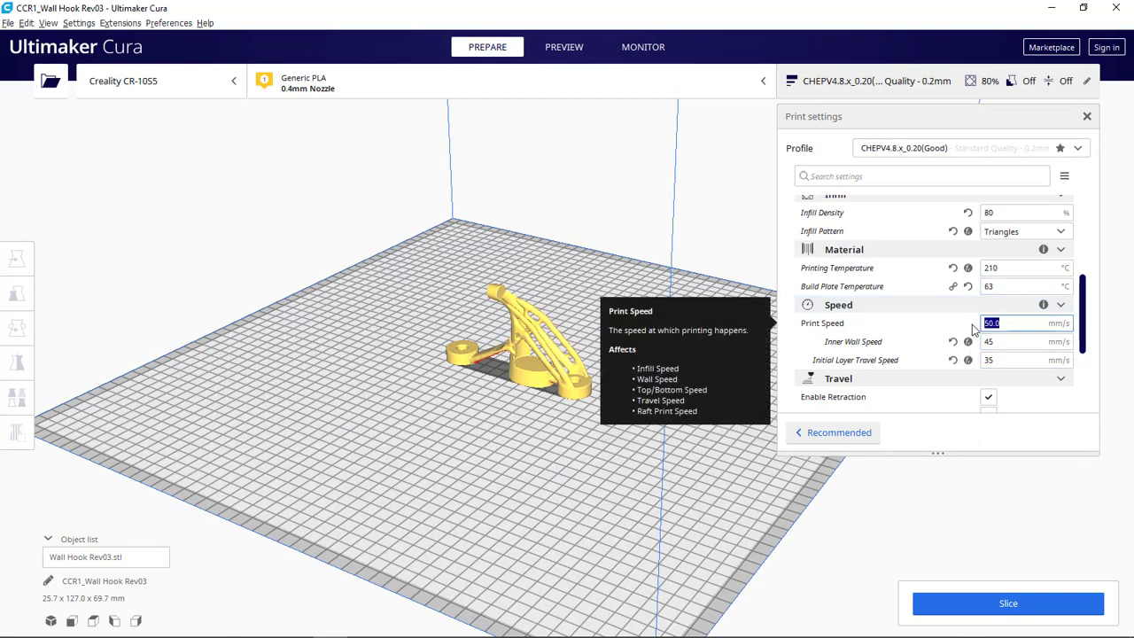
{"action": "type", "text": "45"}
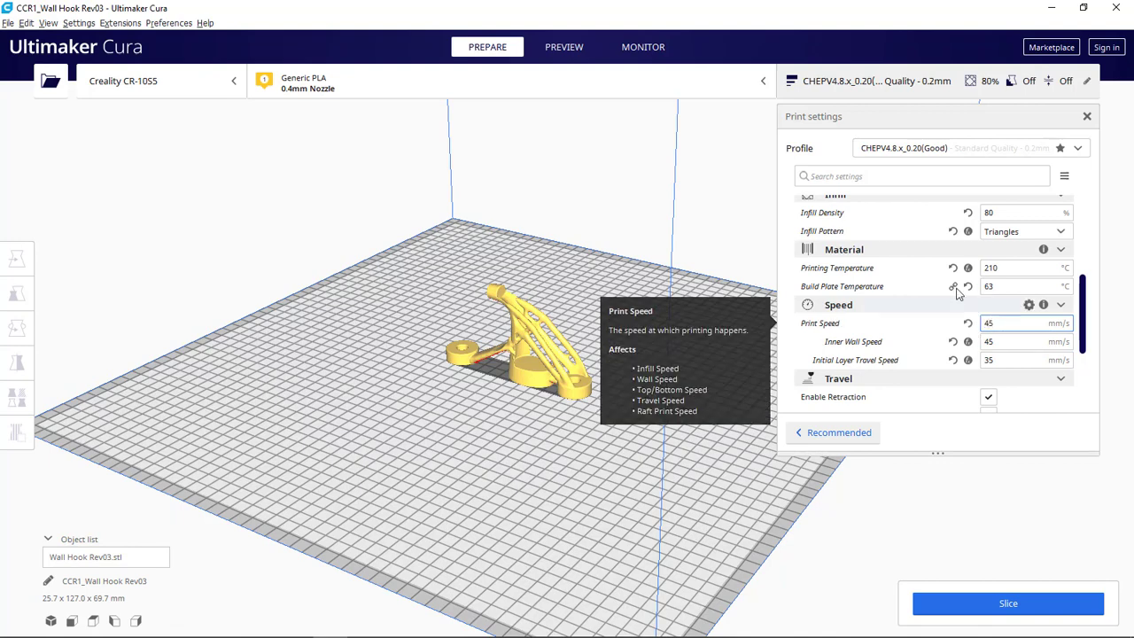
Step: Turn on Z Hop When Retracted under Travel
{"action": "scroll", "coordinate": [953, 292], "scroll_direction": "down", "scroll_amount": 2}
{"action": "scroll", "coordinate": [953, 293], "scroll_direction": "down", "scroll_amount": 2}
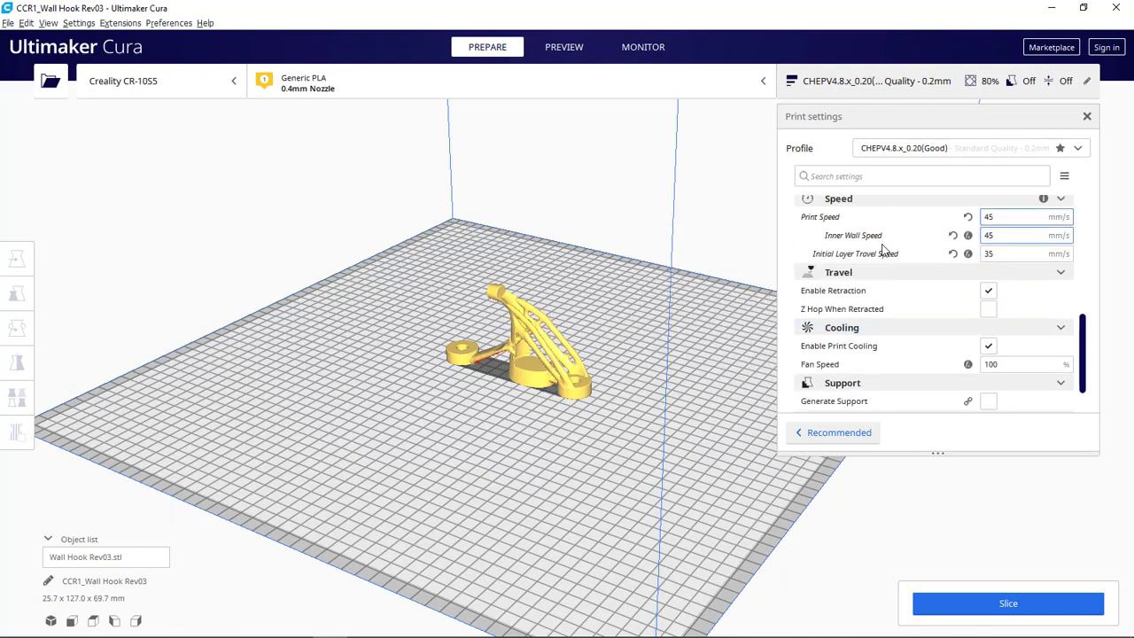
{"action": "left_click", "coordinate": [988, 311]}
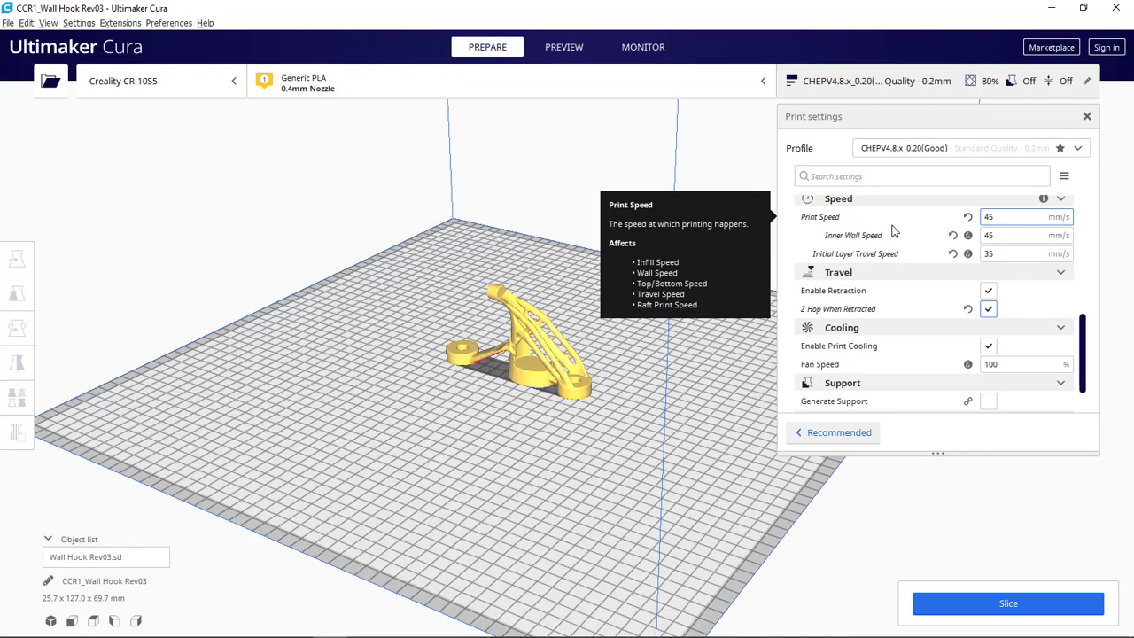
Step: Check Generate Support under Support
{"action": "scroll", "coordinate": [890, 234], "scroll_direction": "down", "scroll_amount": 3}
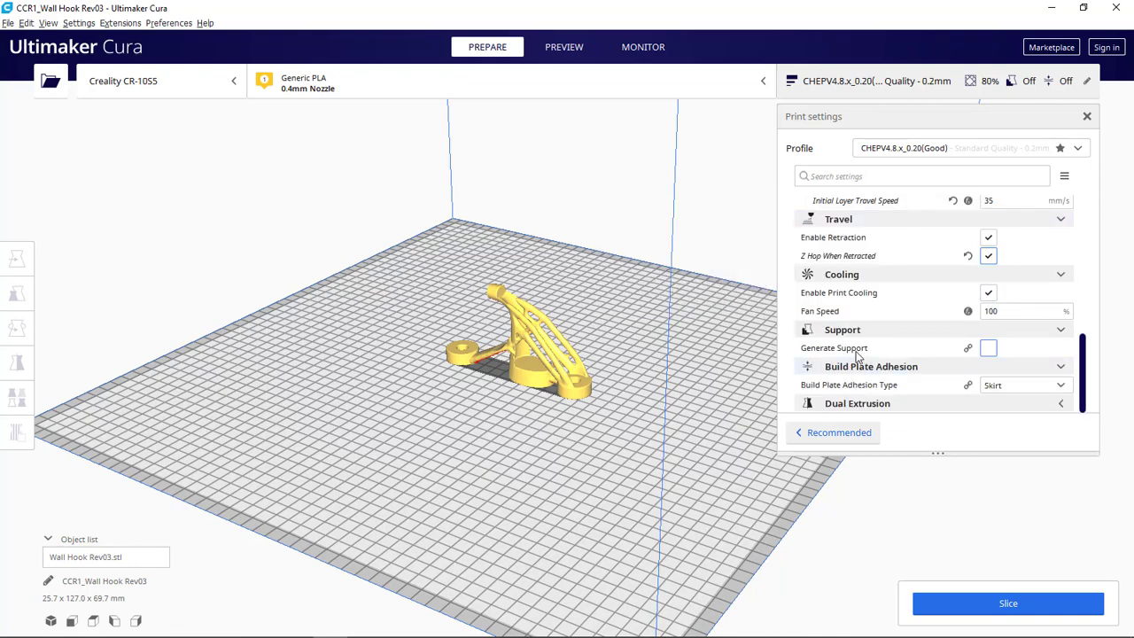
{"action": "left_click", "coordinate": [988, 348]}
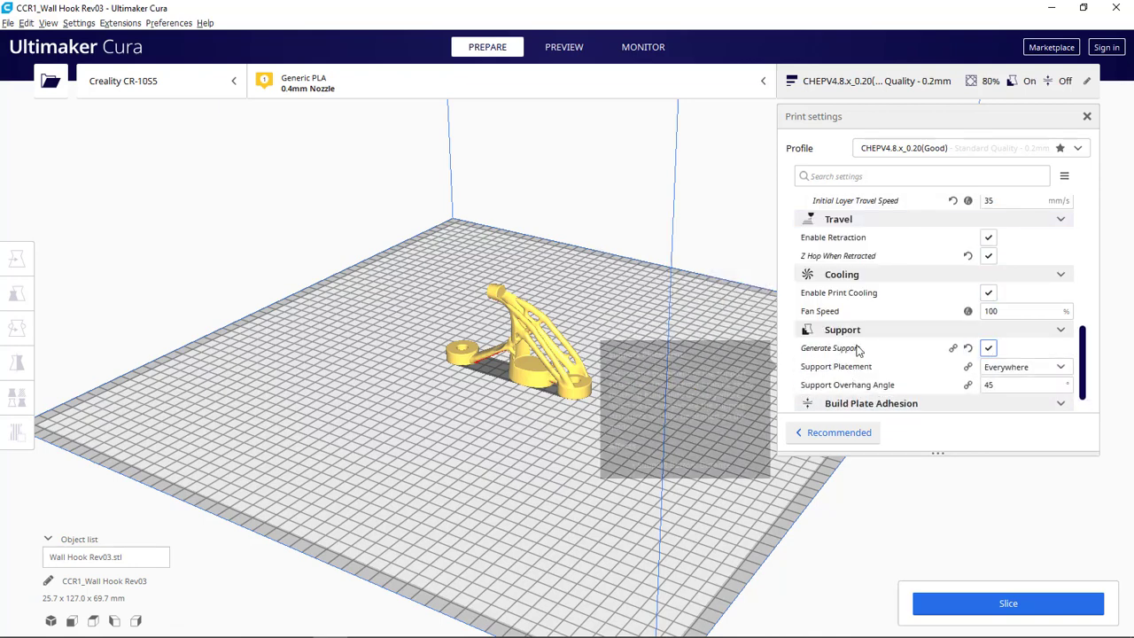
{"action": "scroll", "coordinate": [879, 299], "scroll_direction": "down", "scroll_amount": 1}
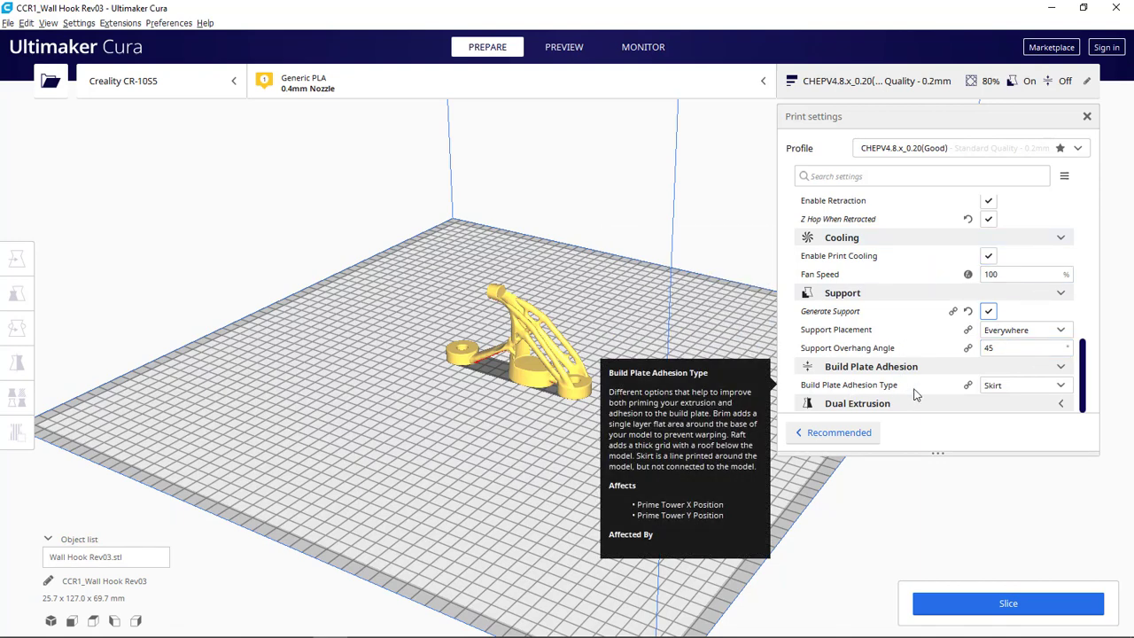
Step: Switch the build plate adhesion type from Skirt to Raft
{"action": "left_click", "coordinate": [1058, 386]}
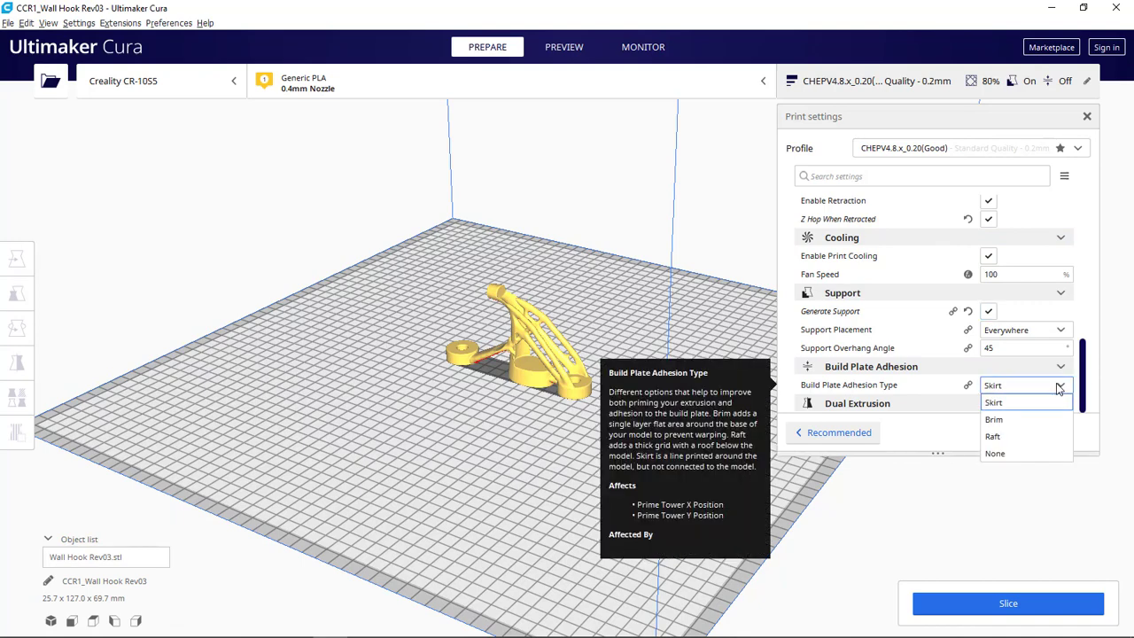
{"action": "left_click", "coordinate": [1015, 437]}
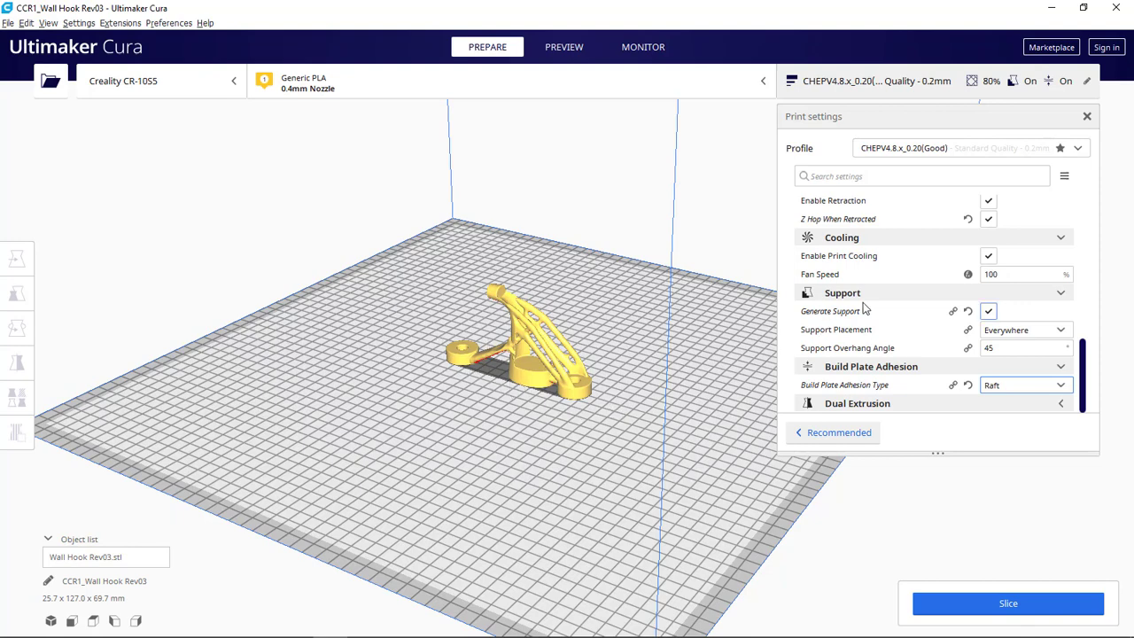
{"action": "mouse_move", "coordinate": [863, 306]}
Step: Slice the wall hook with the raft and updated print settings
{"action": "left_click", "coordinate": [1008, 603]}
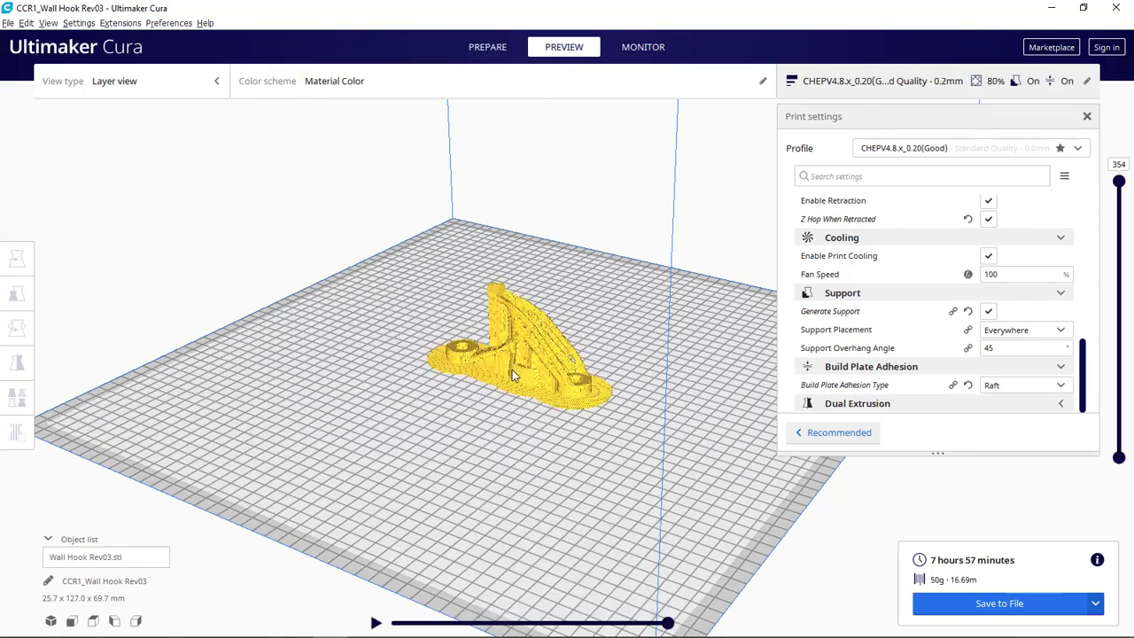
{"action": "scroll", "coordinate": [509, 368], "scroll_direction": "down", "scroll_amount": 2}
{"action": "scroll", "coordinate": [496, 366], "scroll_direction": "up", "scroll_amount": 8}
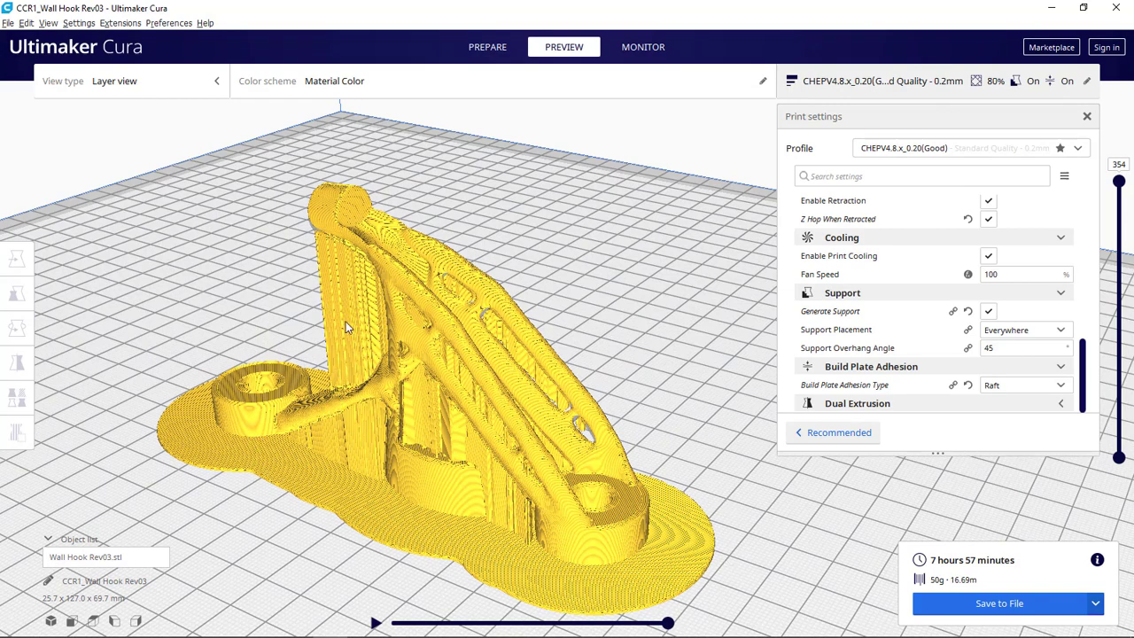
{"action": "scroll", "coordinate": [454, 242], "scroll_direction": "up", "scroll_amount": 1}
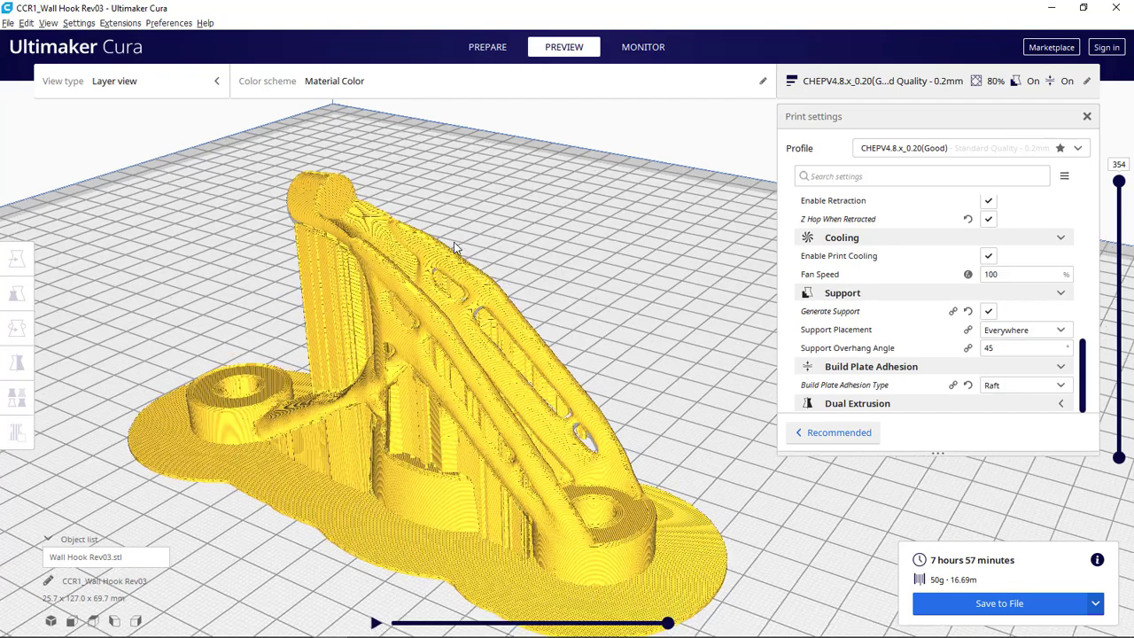
{"action": "scroll", "coordinate": [454, 242], "scroll_direction": "down", "scroll_amount": 4}
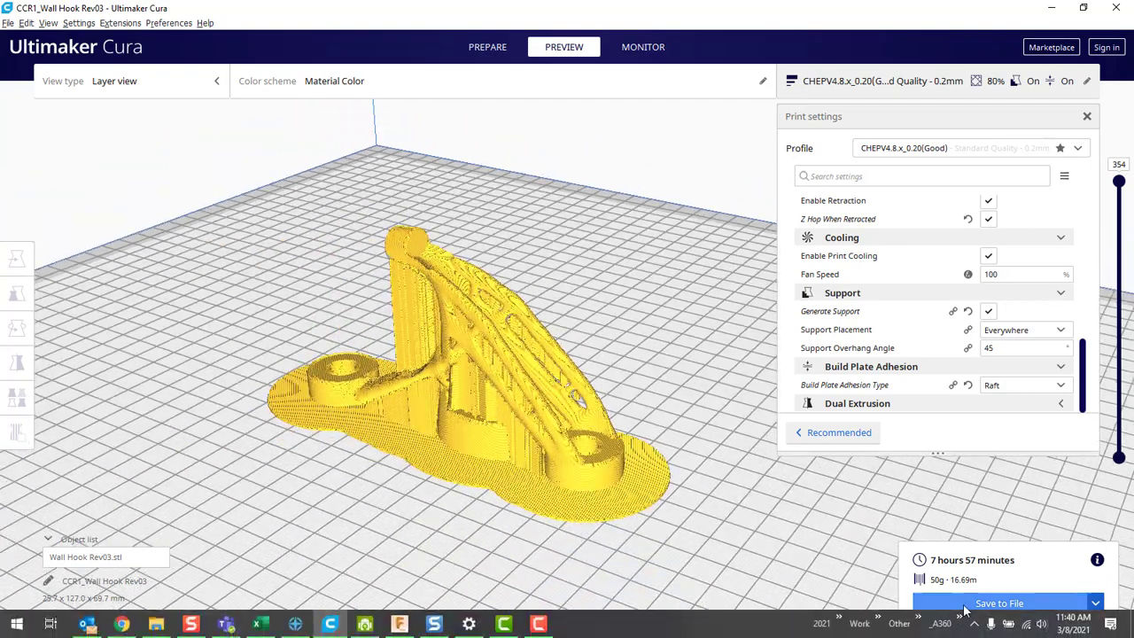